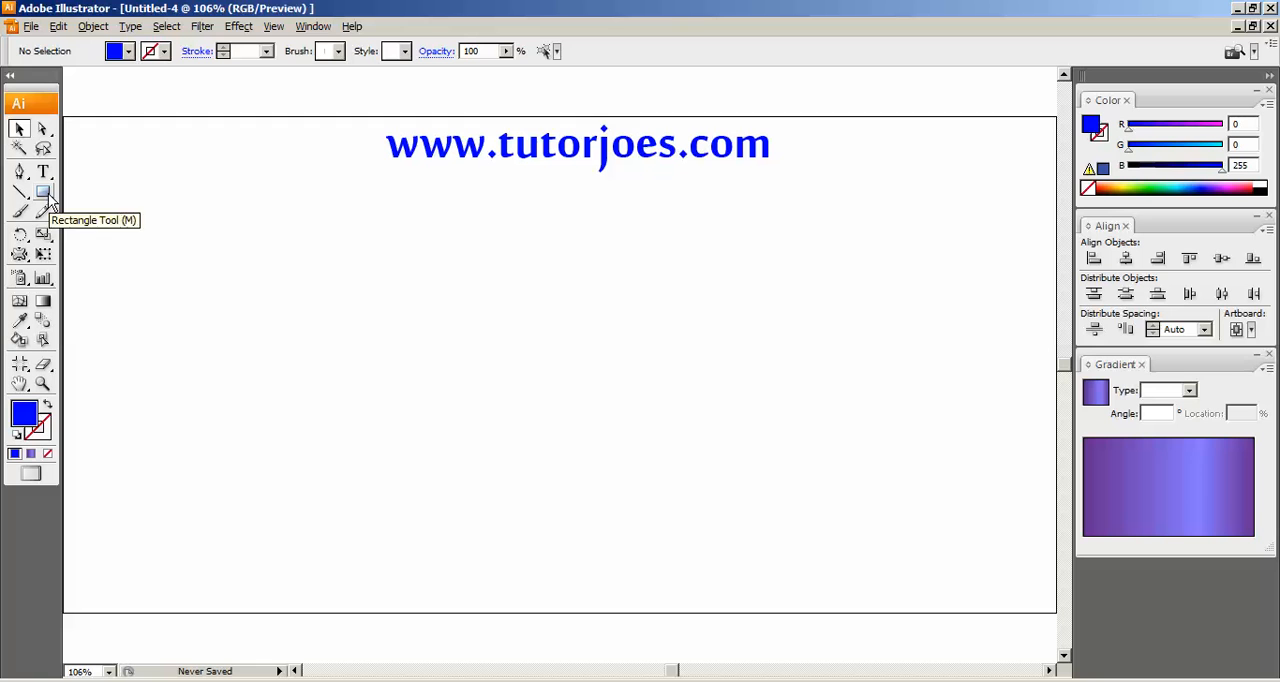
drag(48, 198, 725, 190)
click(14, 131)
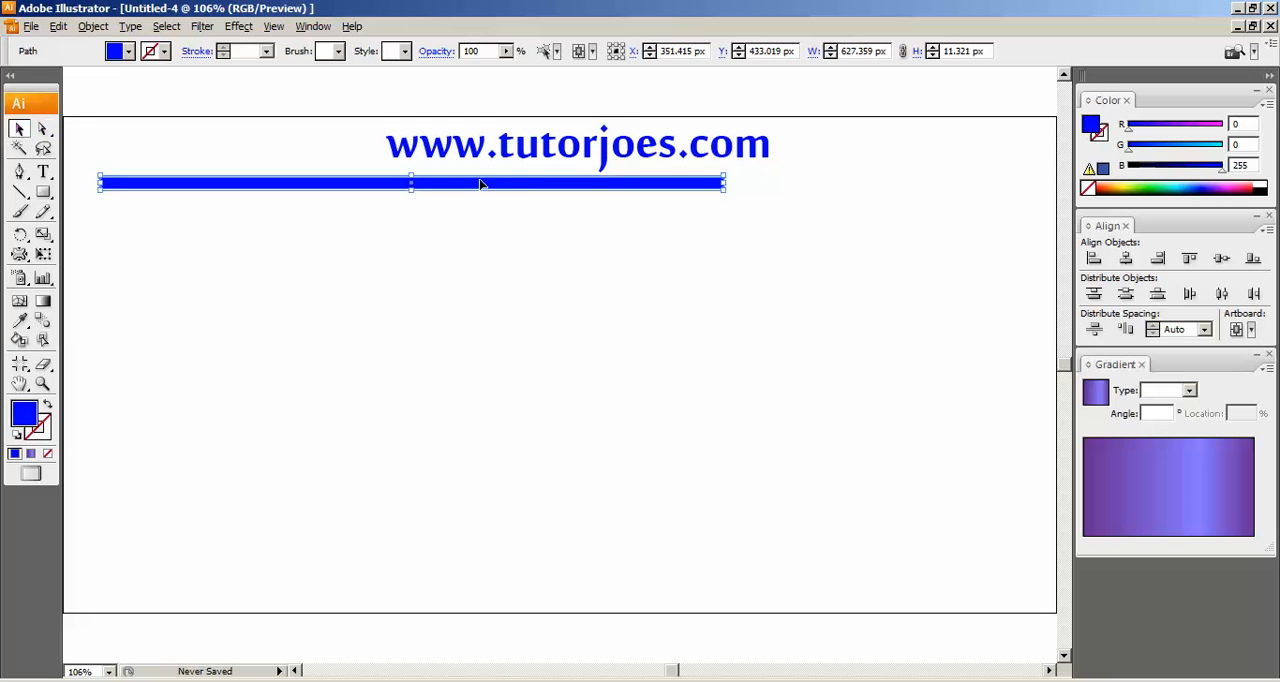
drag(511, 193, 675, 257)
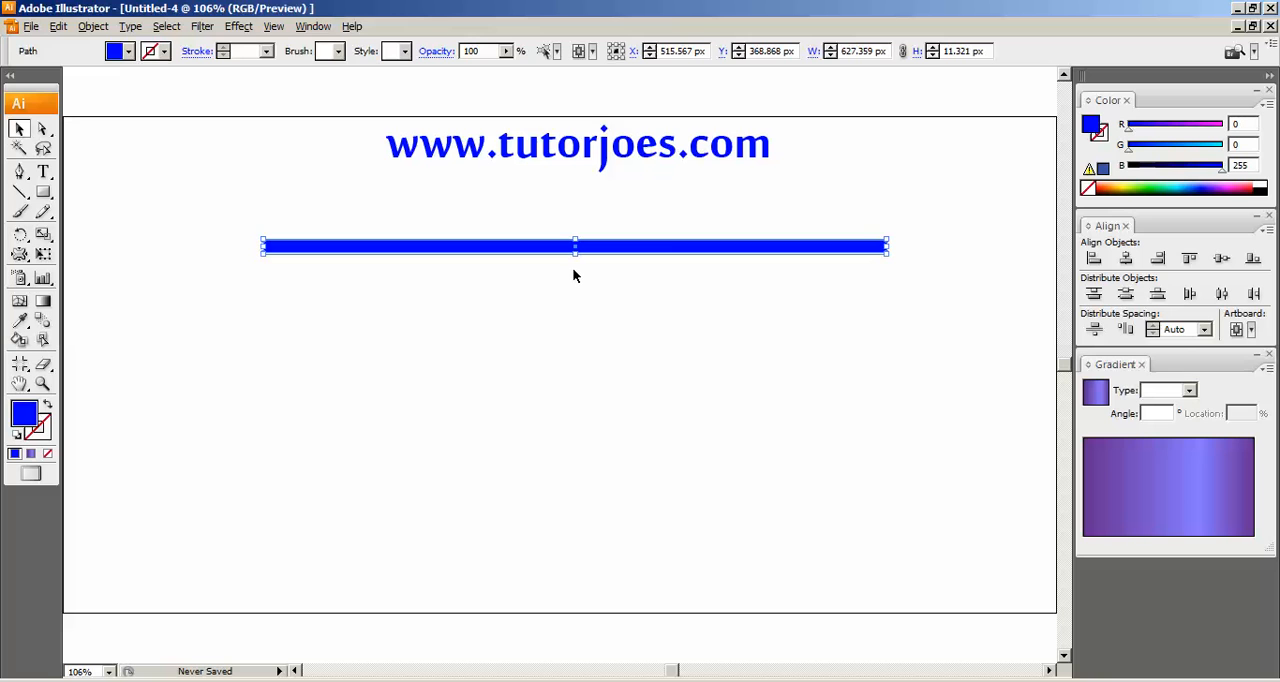
drag(575, 257, 580, 248)
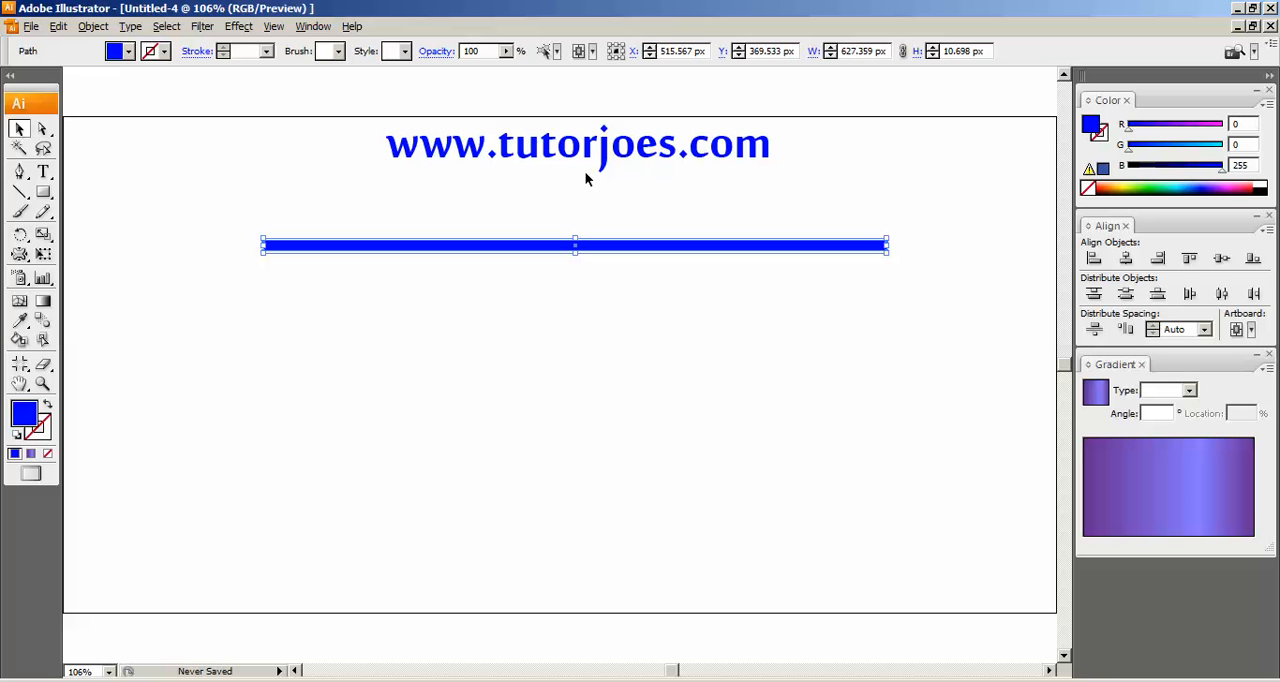
Fill the horizontal bar with the purple swatch (R=102 G=45 B=145).
click(129, 52)
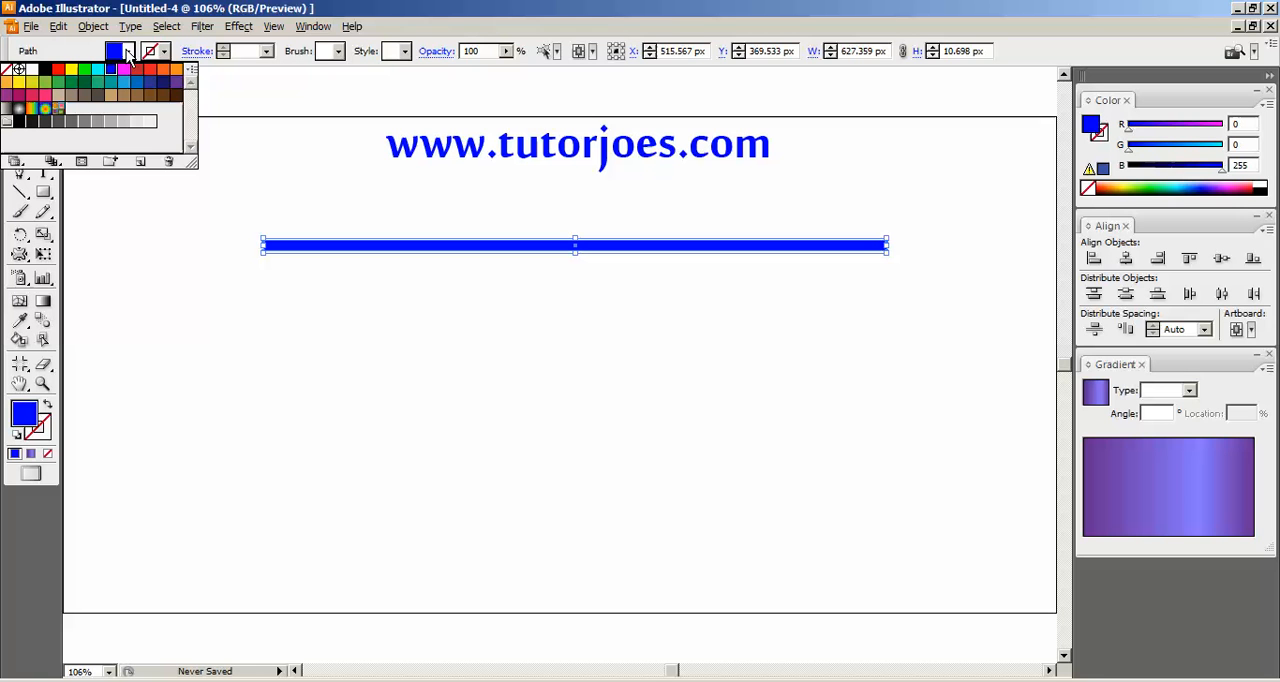
click(176, 82)
click(678, 370)
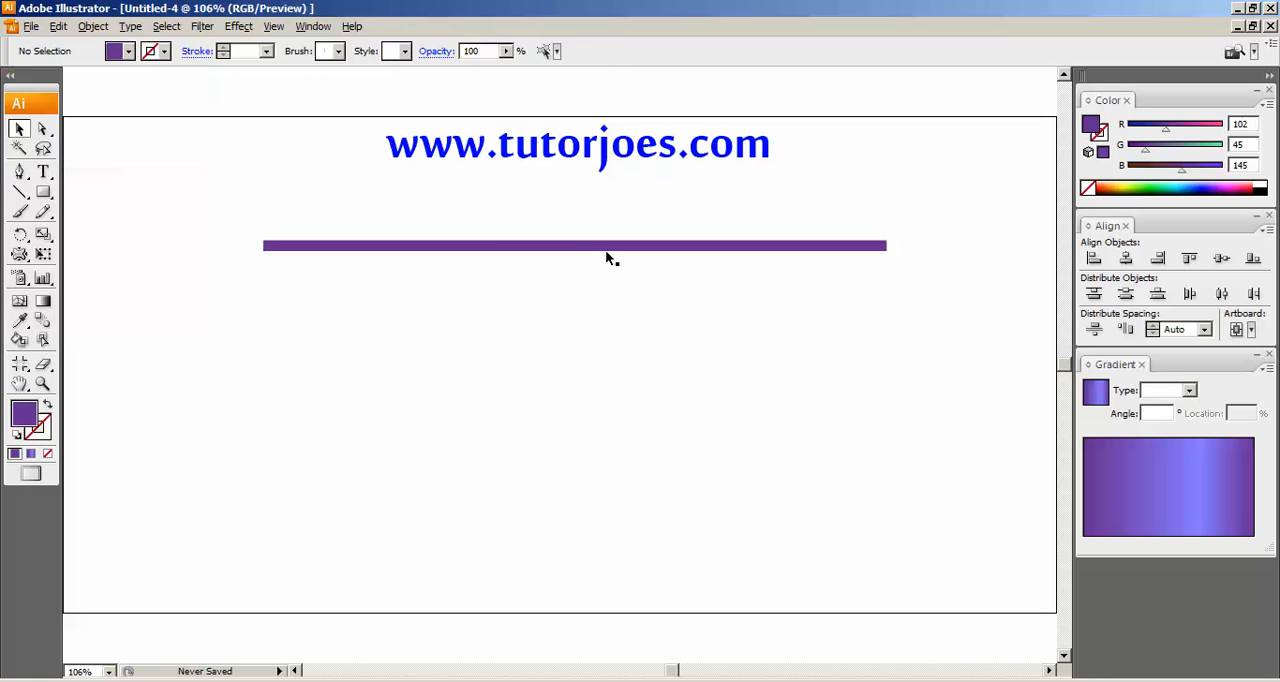
Copy the purple bar and paste the duplicate in front, exactly over the original.
click(606, 252)
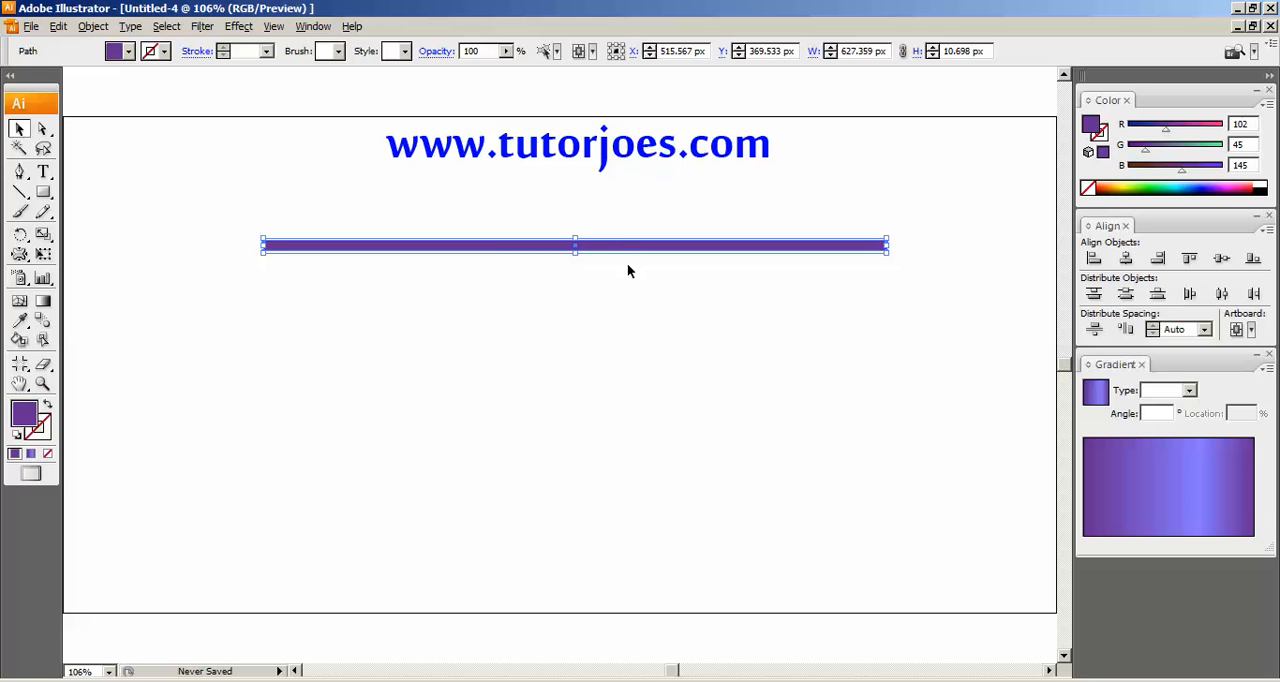
click(55, 28)
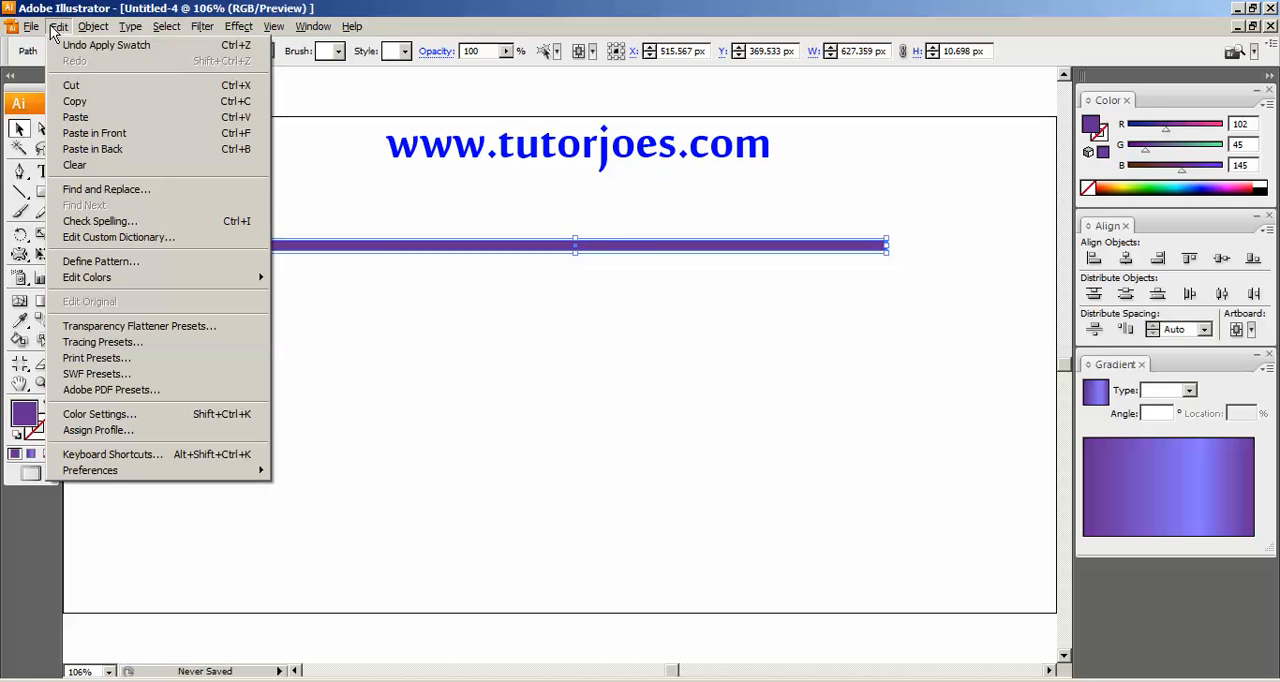
click(72, 99)
click(57, 28)
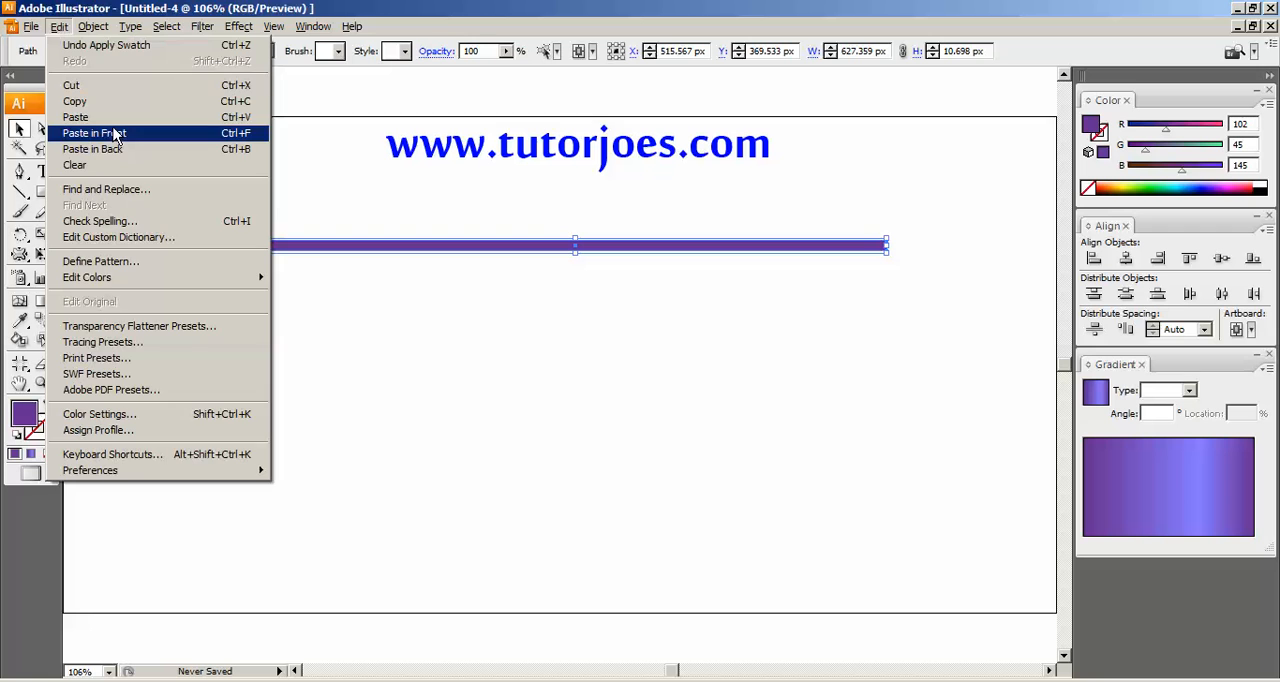
click(116, 136)
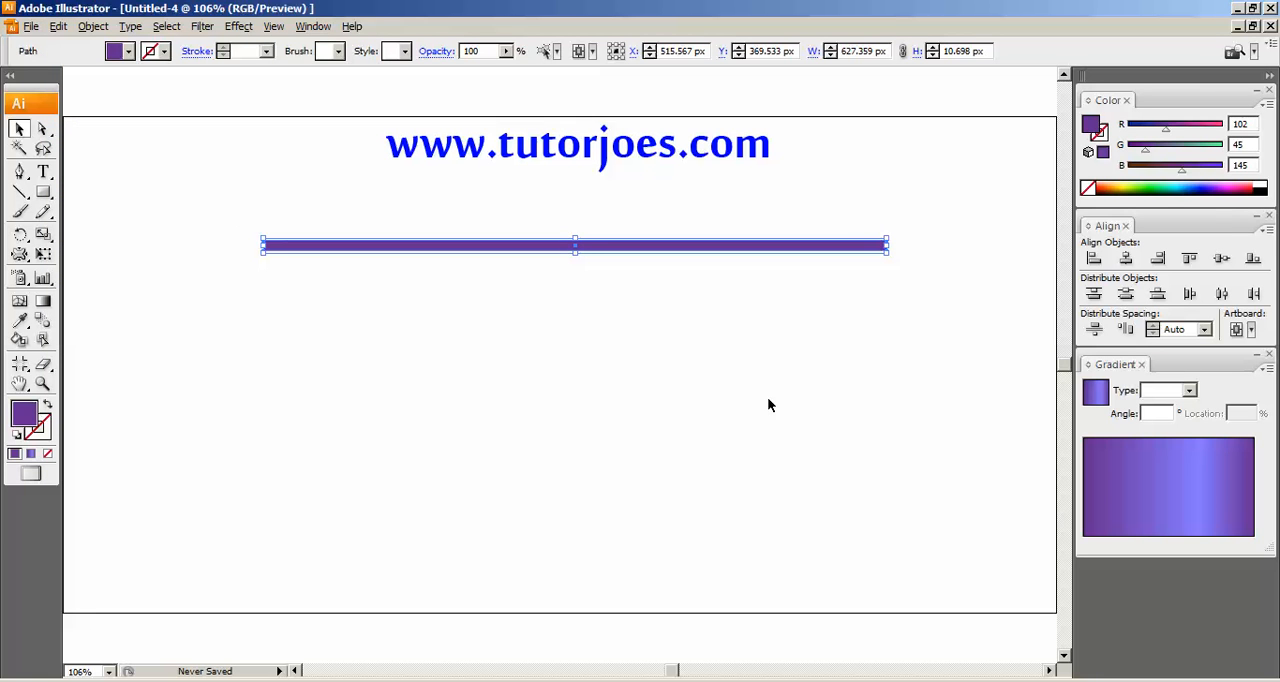
Nudge the duplicate purple bar down until its upper edge meets the lower edge of the original bar.
key(Down)
key(Down)
key(Down)
key(Down)
key(Down)
key(Down)
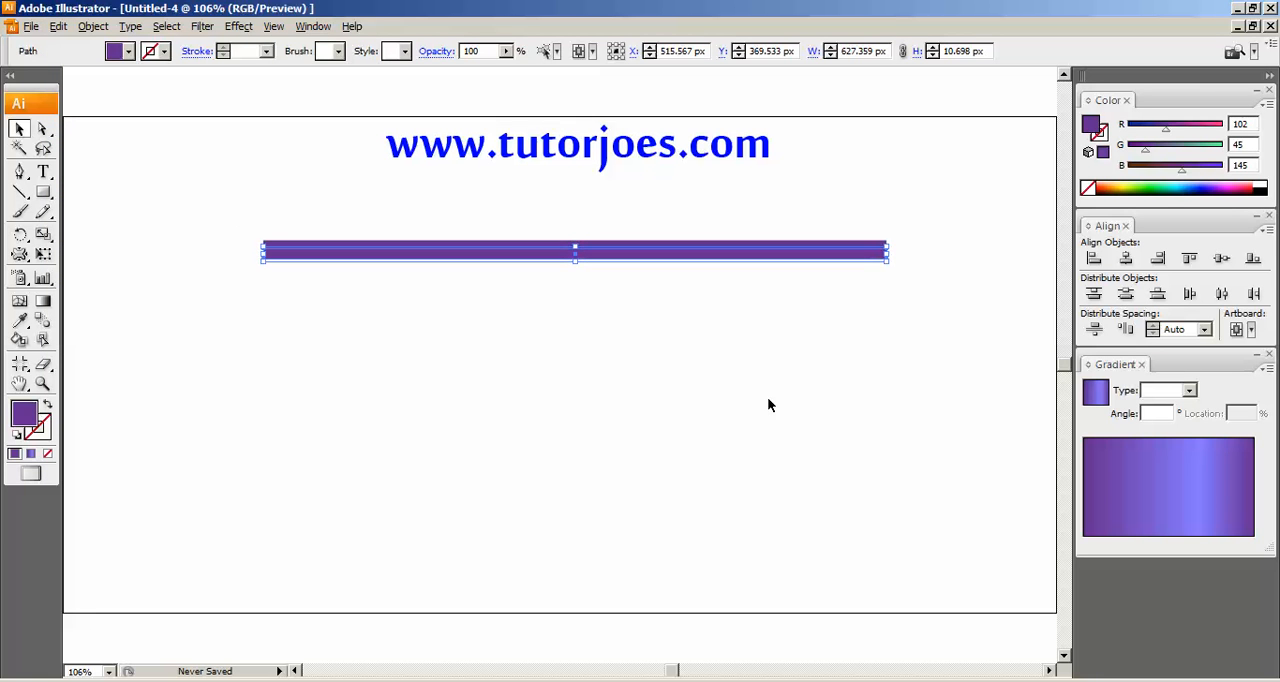
key(Down)
key(Down)
key(Up)
key(Up)
key(Up)
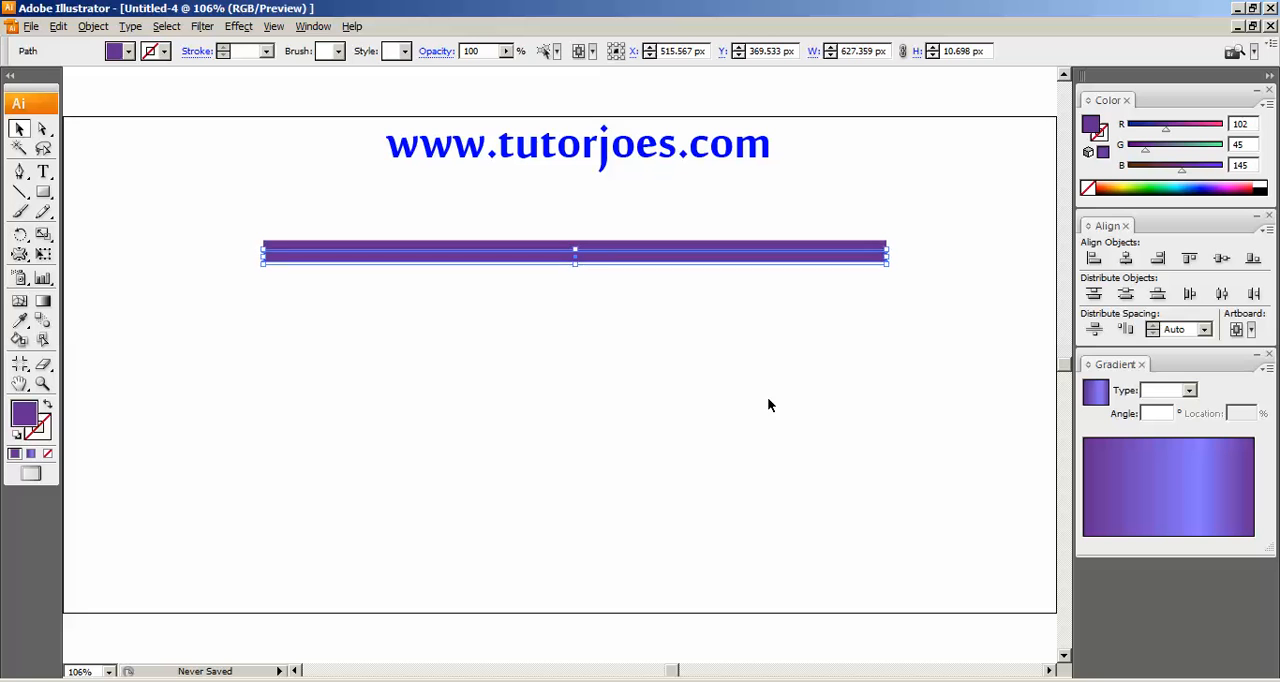
key(ctrl+plus)
key(ctrl+plus)
key(space)
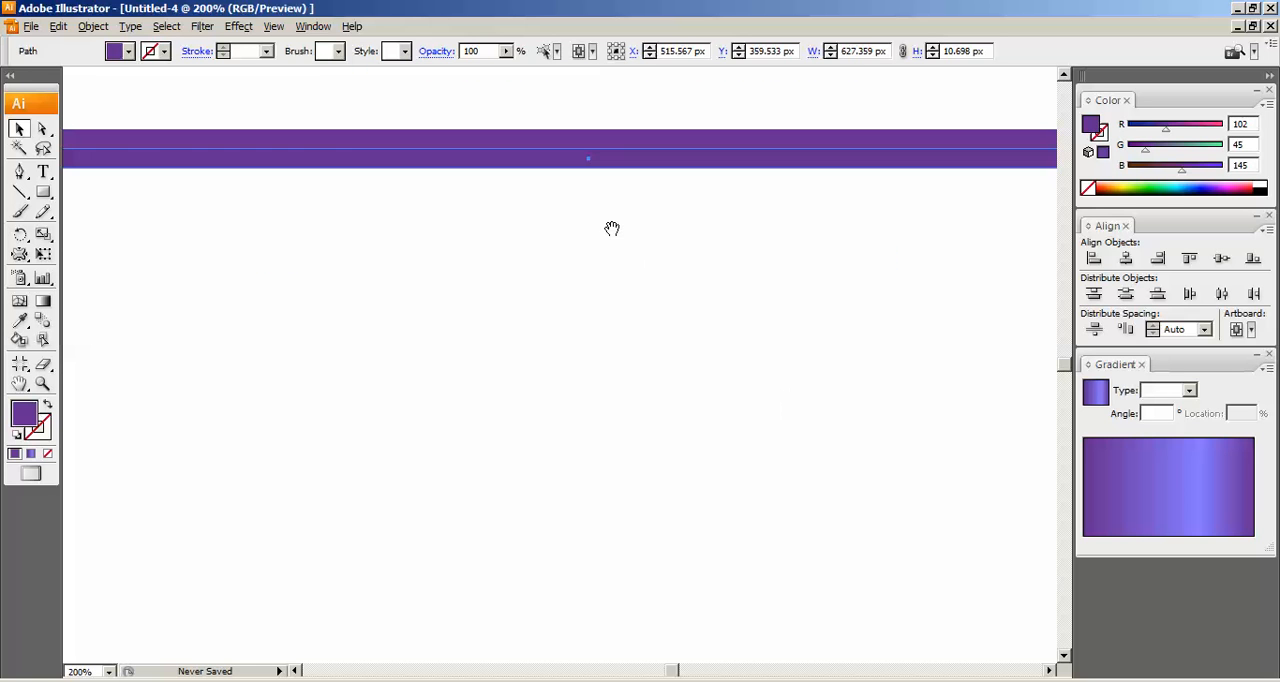
drag(609, 221, 609, 439)
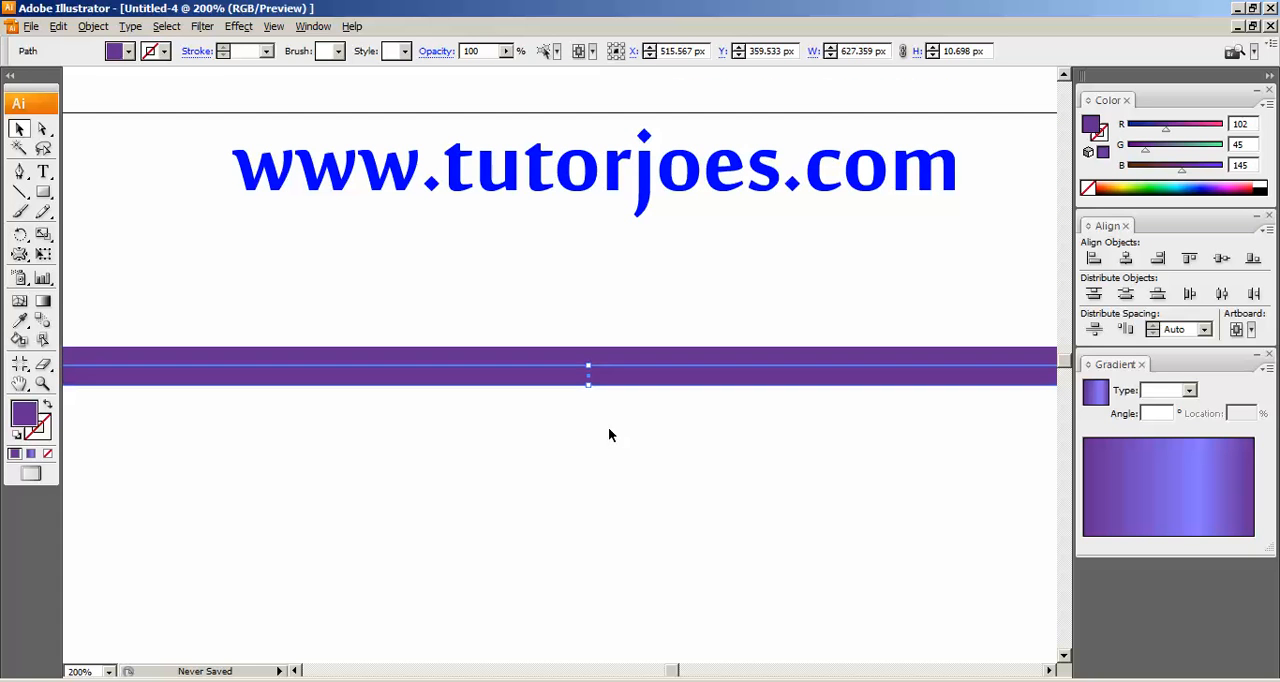
click(644, 394)
click(651, 383)
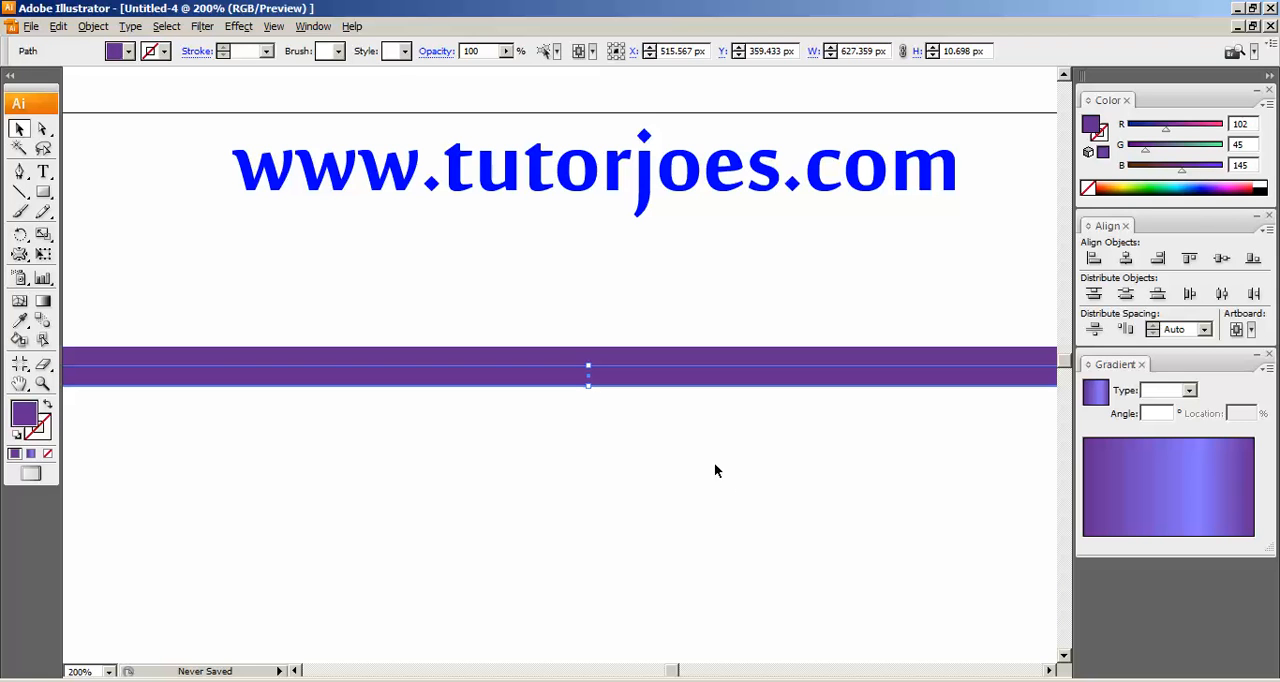
Recolour the lower bar bright yellow with R 252, G 255 and B 74.
click(128, 51)
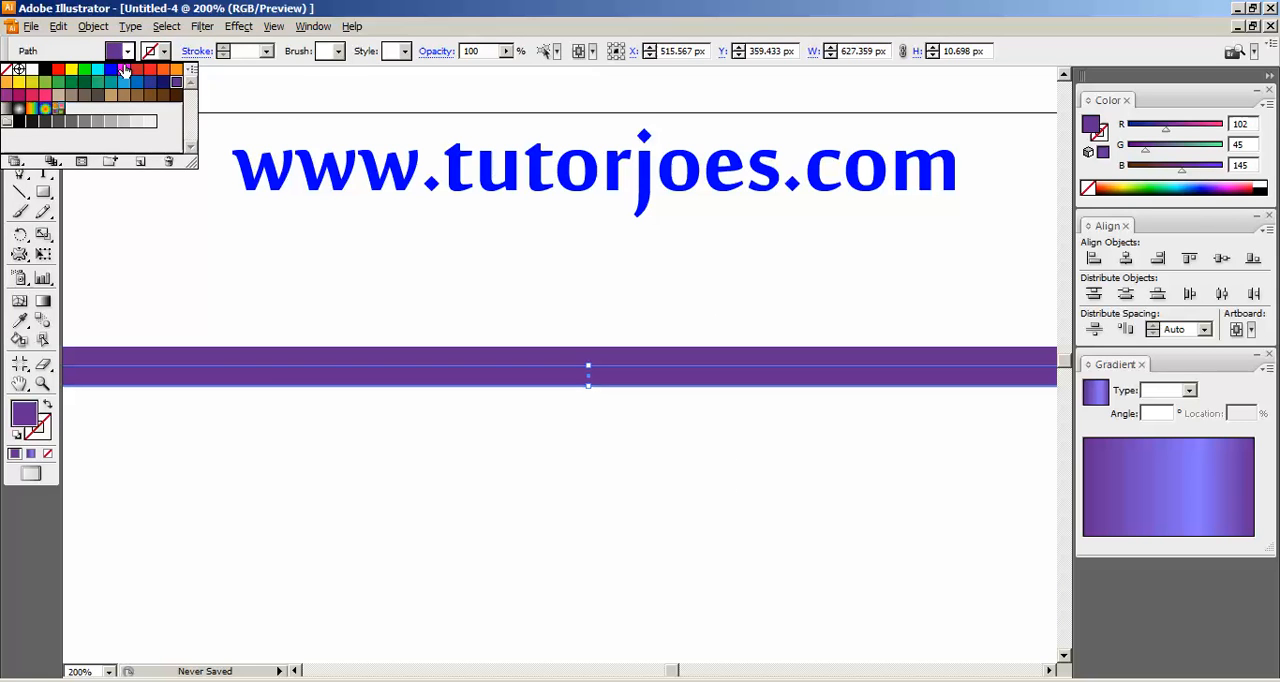
click(31, 82)
click(19, 90)
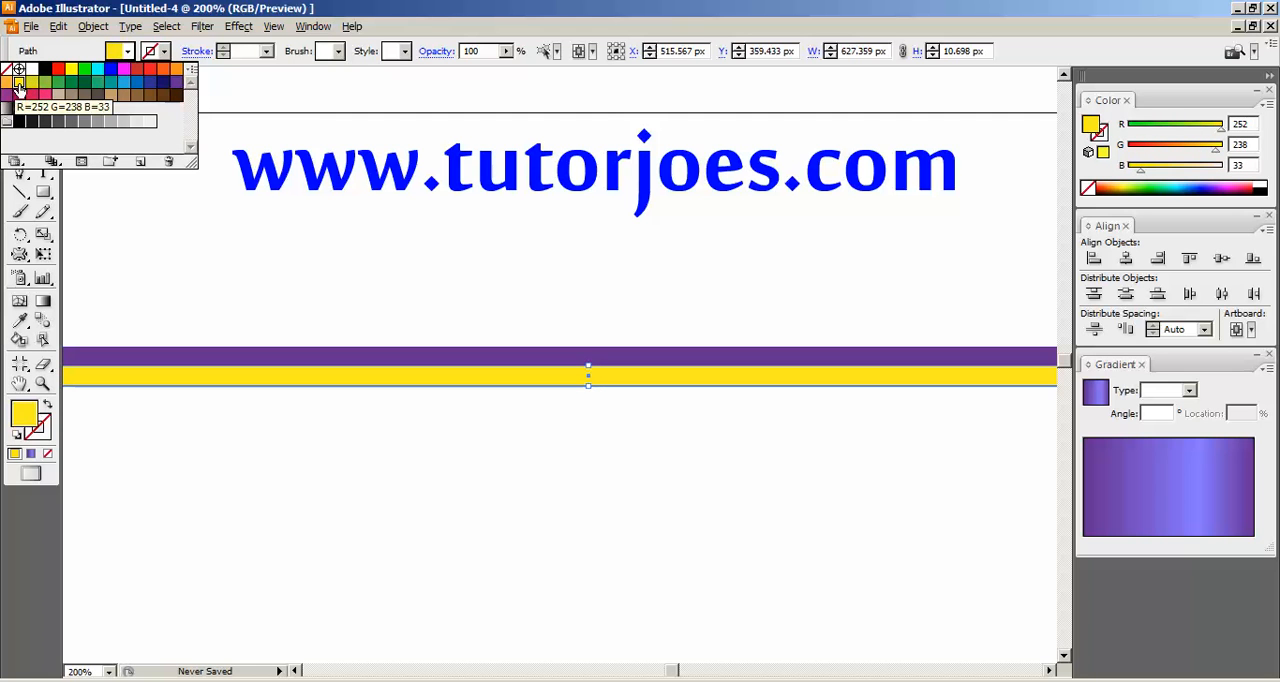
drag(1216, 147, 1228, 148)
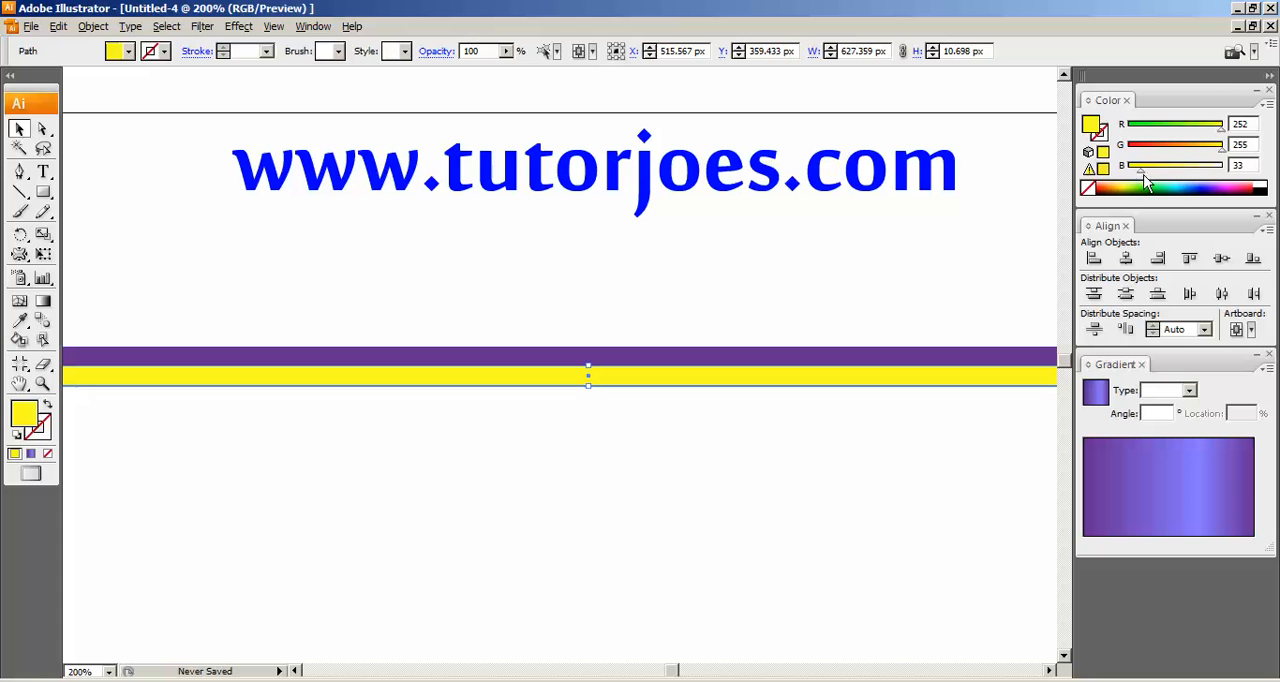
drag(1141, 169, 1158, 174)
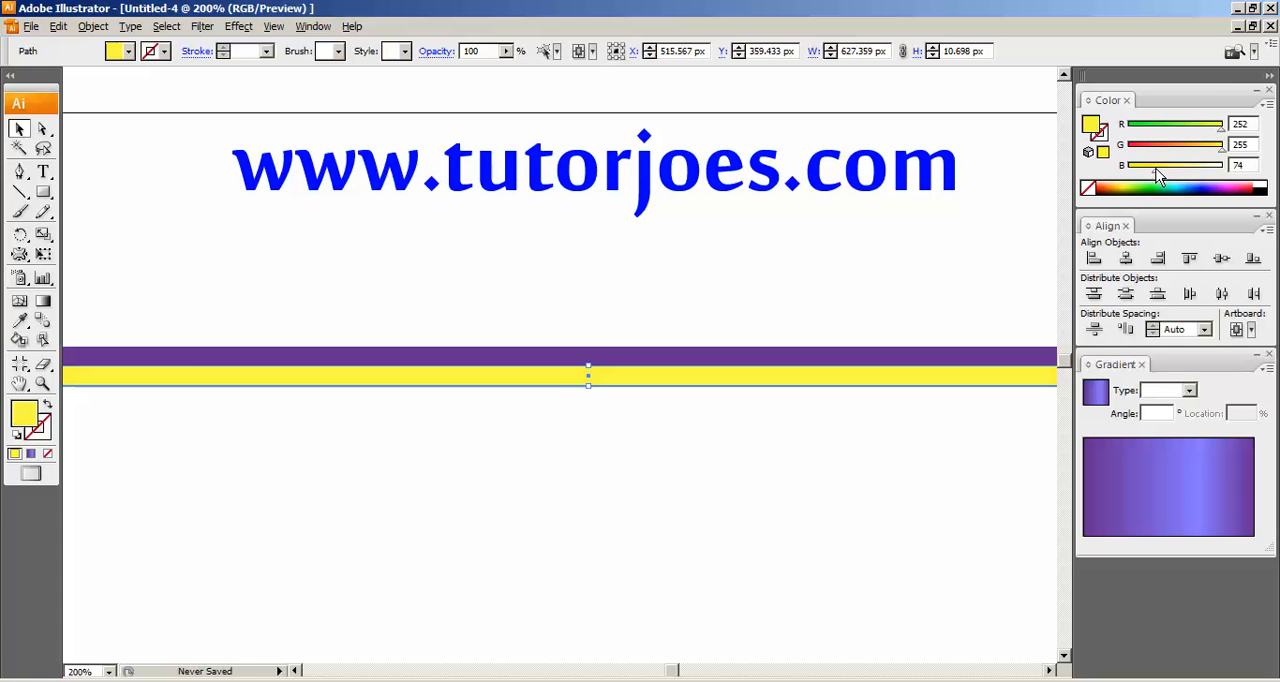
click(733, 606)
Copy the yellow bar and paste the duplicate in front, directly on top of it.
click(644, 377)
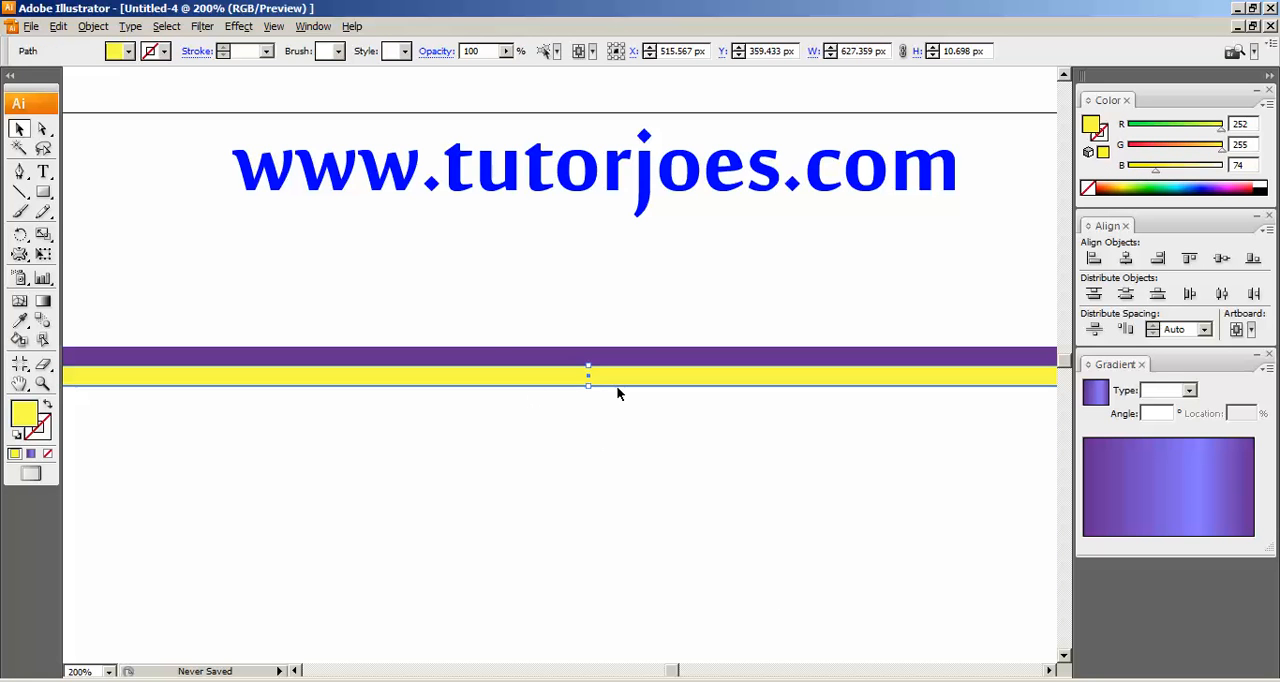
click(58, 27)
click(74, 101)
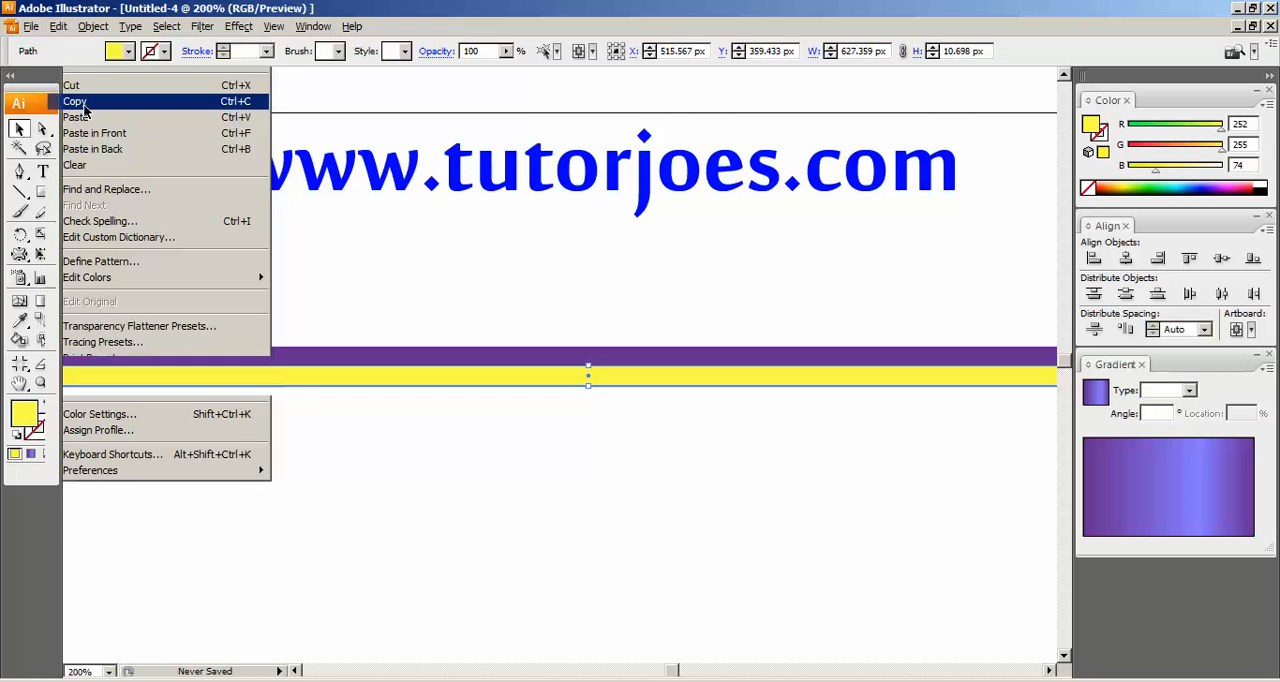
click(60, 27)
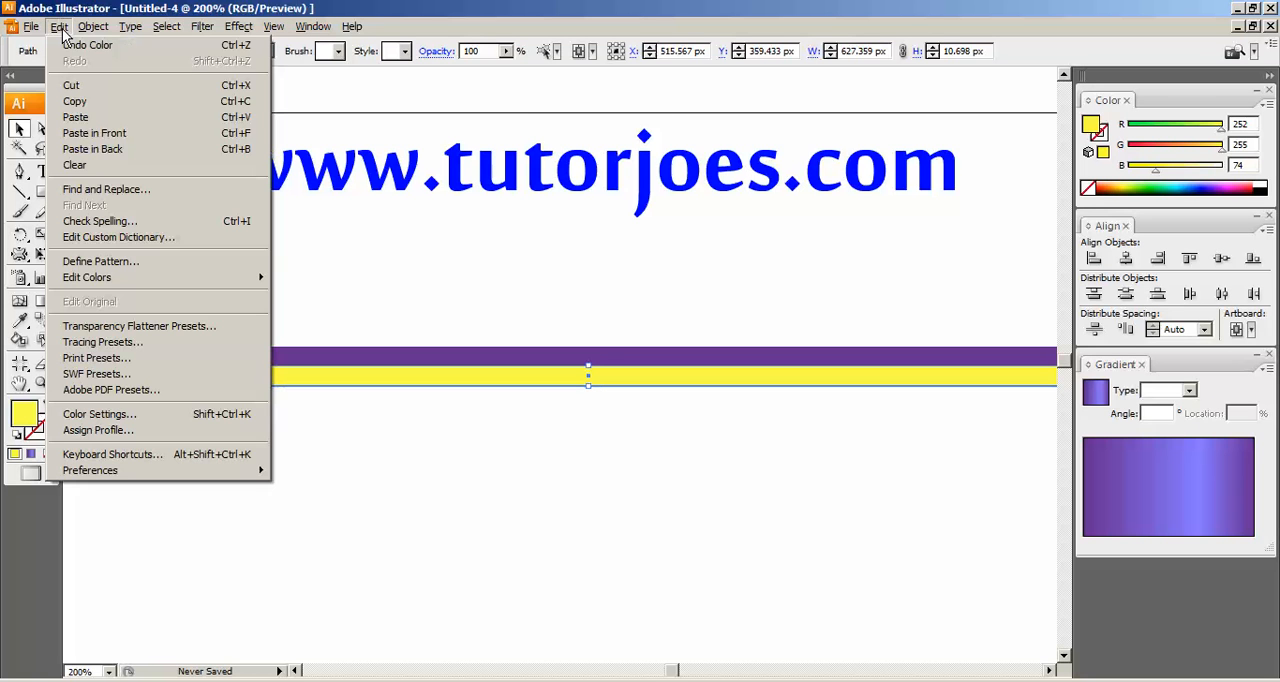
click(91, 133)
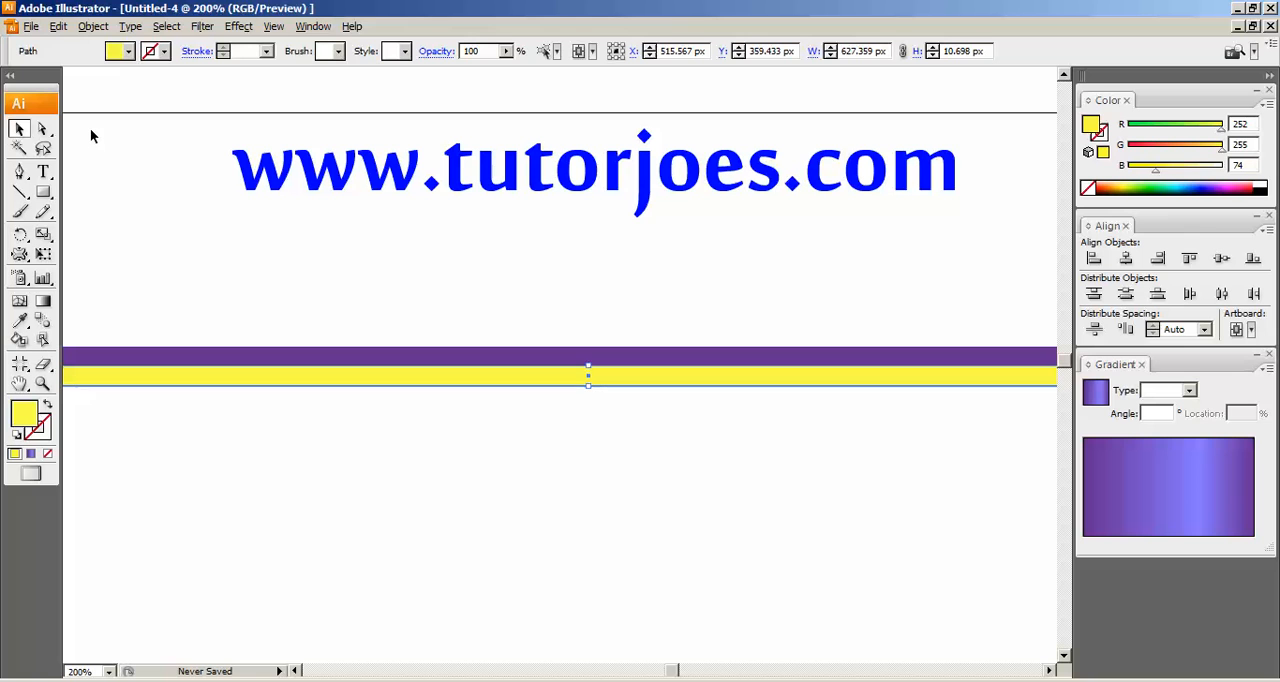
Nudge the duplicate yellow bar down until it sits flush beneath the first yellow bar.
key(Down)
key(Down)
key(Down)
key(Down)
key(Down)
key(Down)
key(Down)
key(Down)
key(Down)
key(Down)
key(Down)
key(Down)
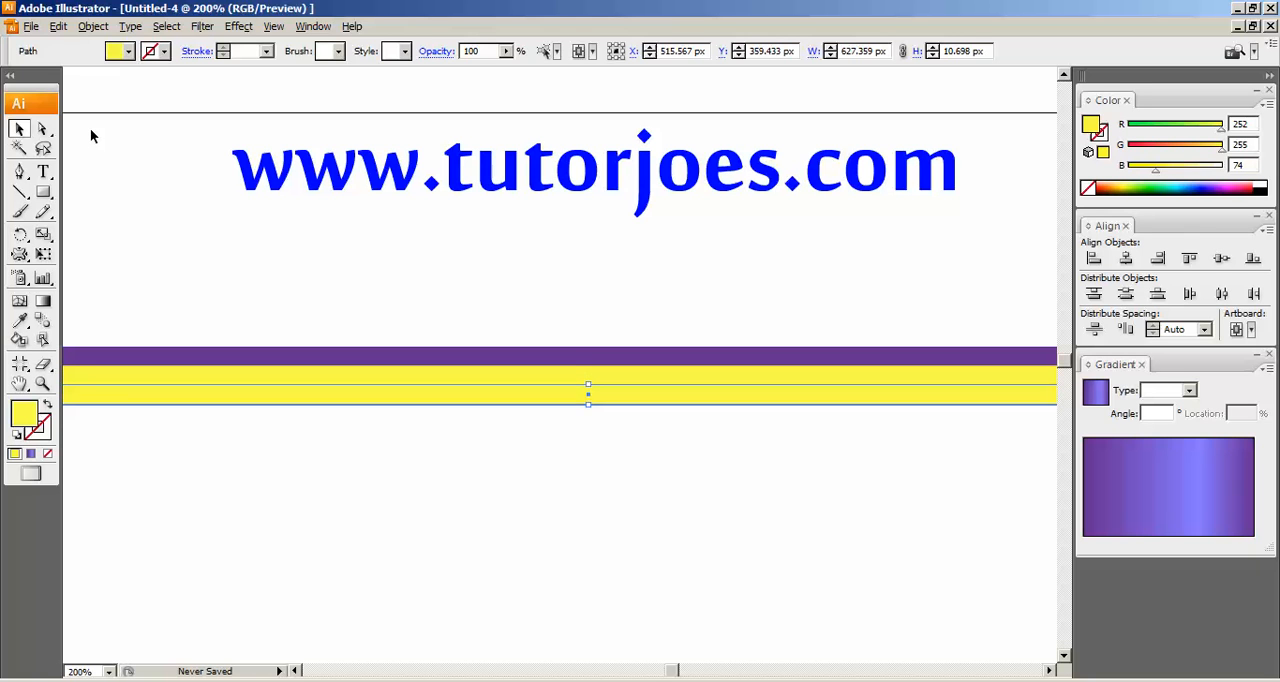
key(Up)
key(Up)
key(Up)
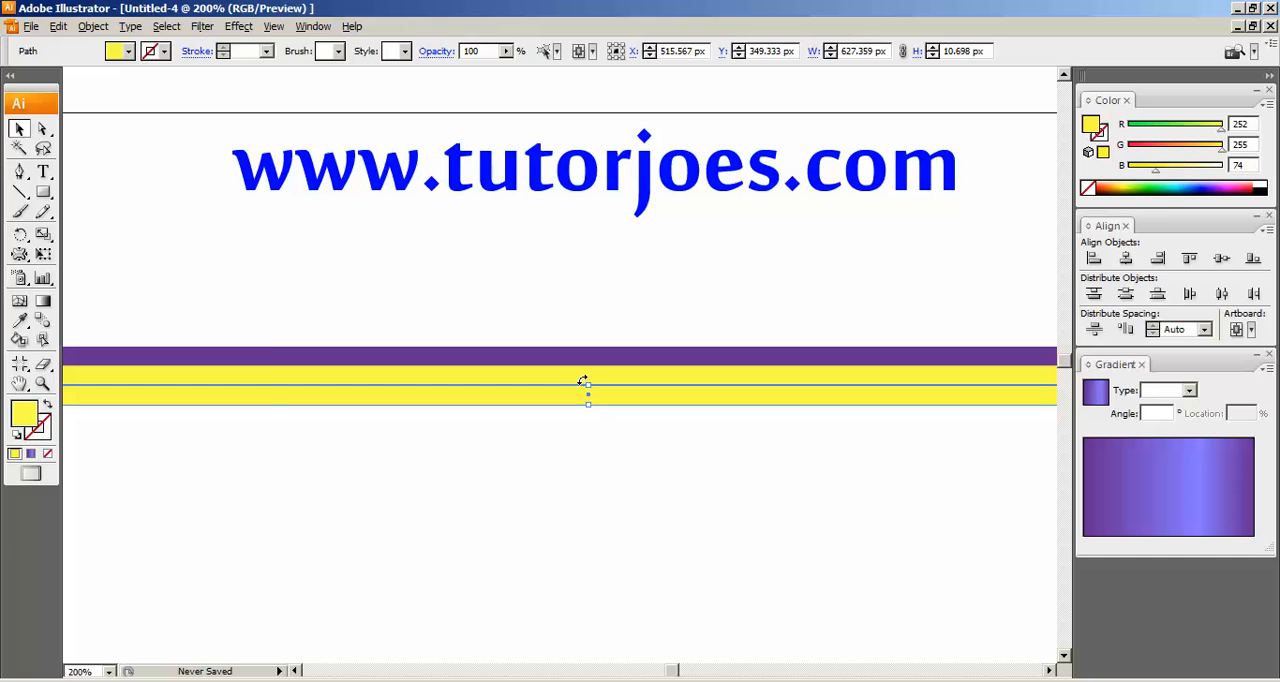
click(57, 27)
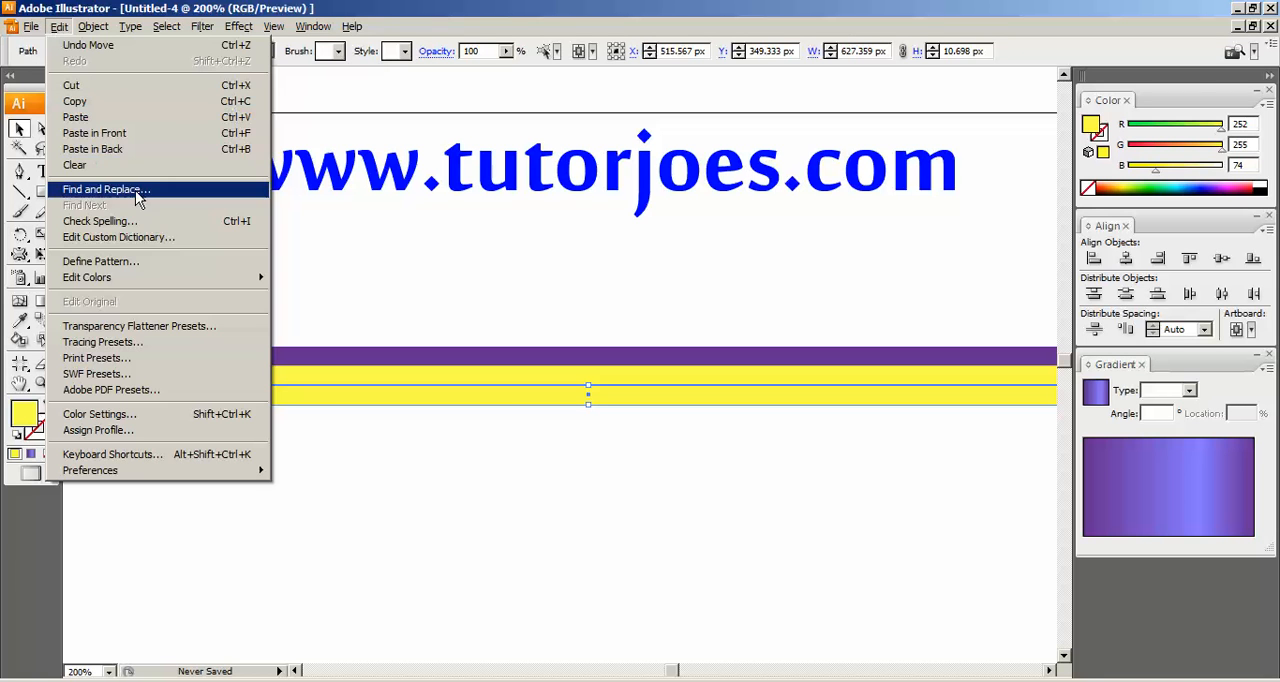
click(117, 7)
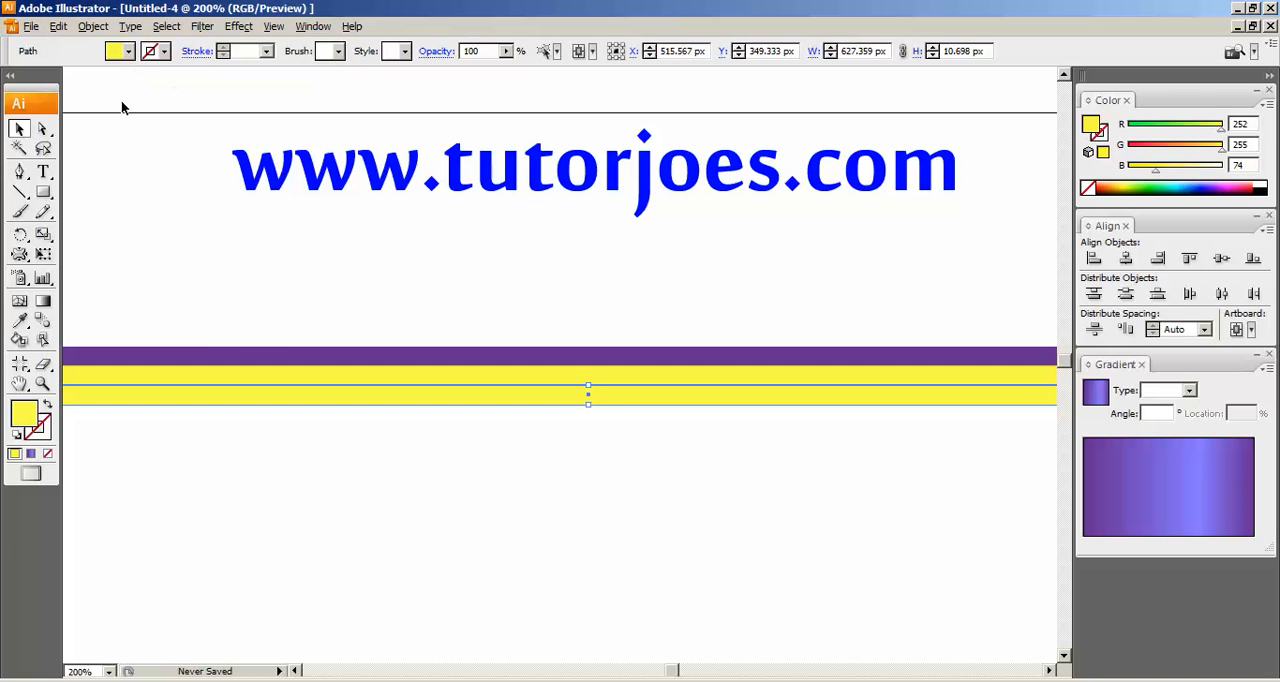
Fill the lowest bar with the light blue swatch (R=41 G=171 B=226).
click(127, 51)
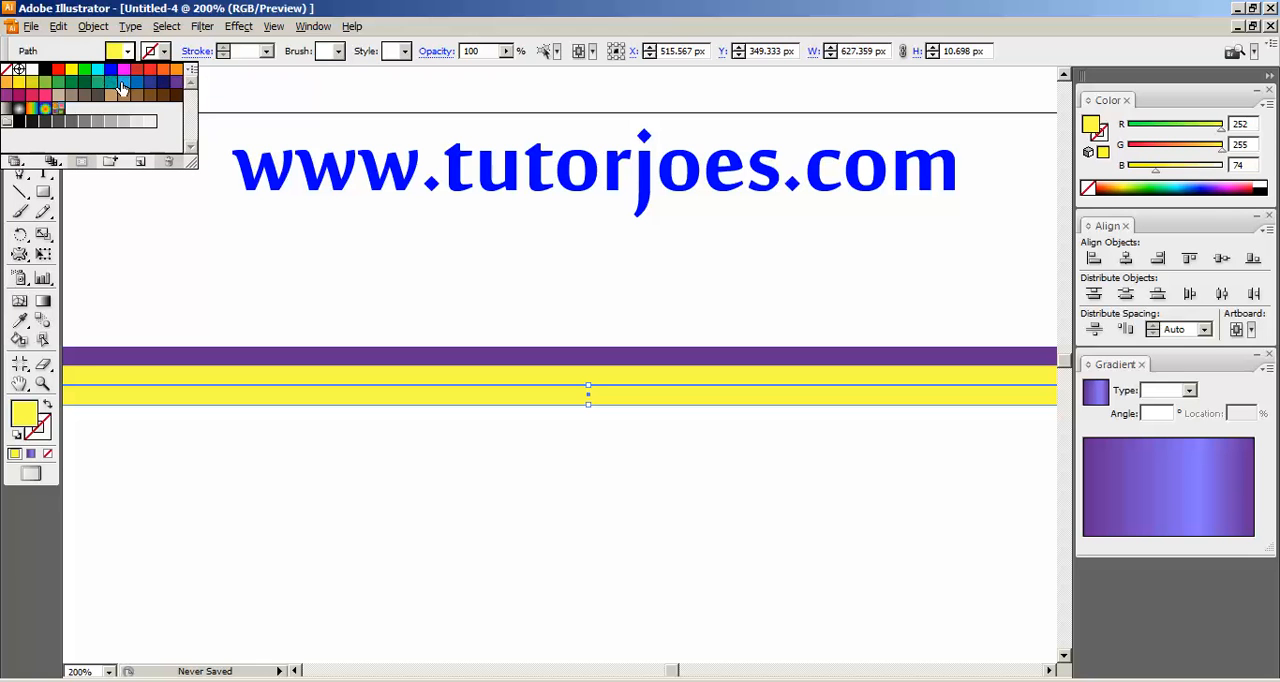
click(123, 84)
click(538, 449)
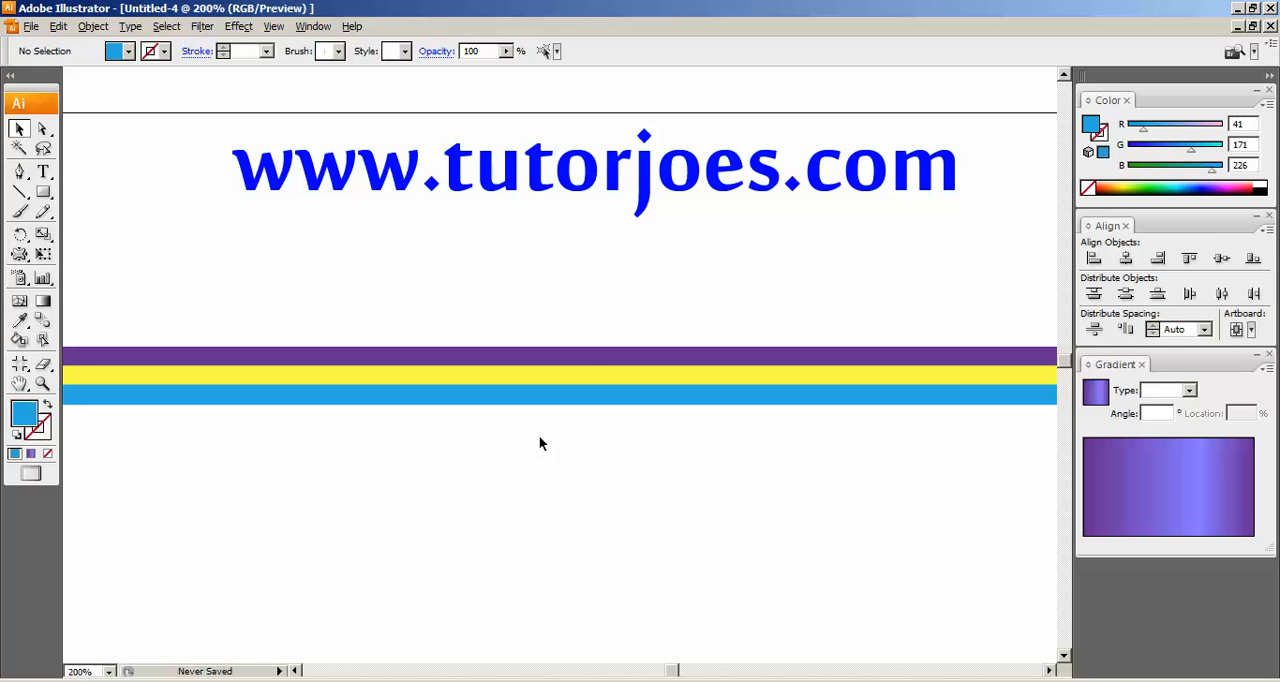
Copy the light blue bar and paste the duplicate in front, in the same place.
click(513, 398)
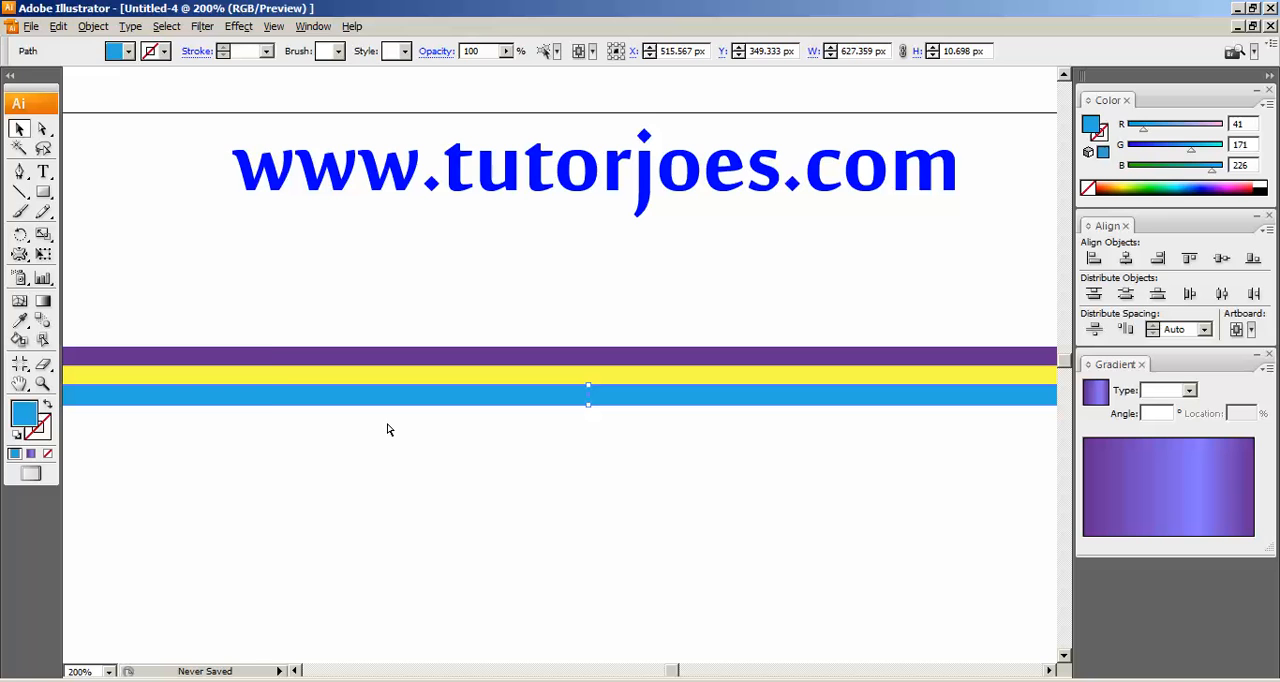
click(58, 26)
click(82, 106)
click(58, 26)
click(104, 133)
Nudge the duplicate blue bar down so it sits directly beneath the first blue bar without a gap.
key(Down)
key(Down)
key(Down)
key(Down)
key(Down)
key(Down)
key(Down)
key(Down)
key(Down)
key(Down)
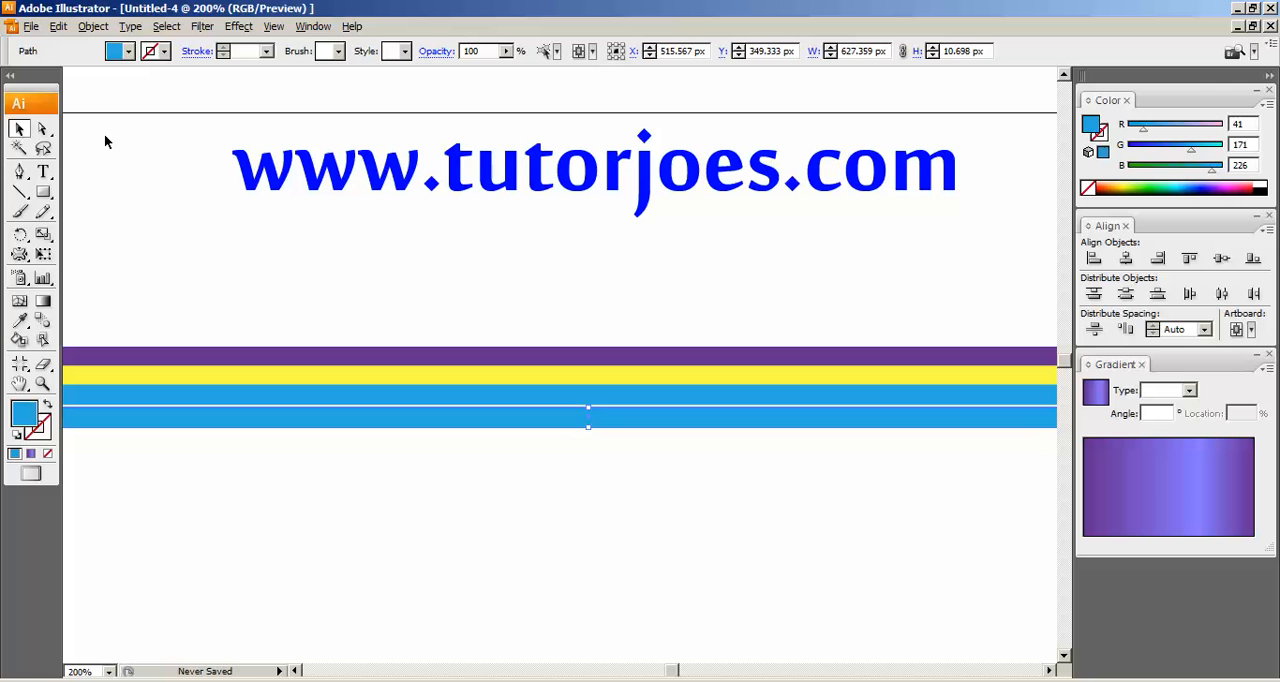
key(Down)
key(Down)
key(Down)
key(Down)
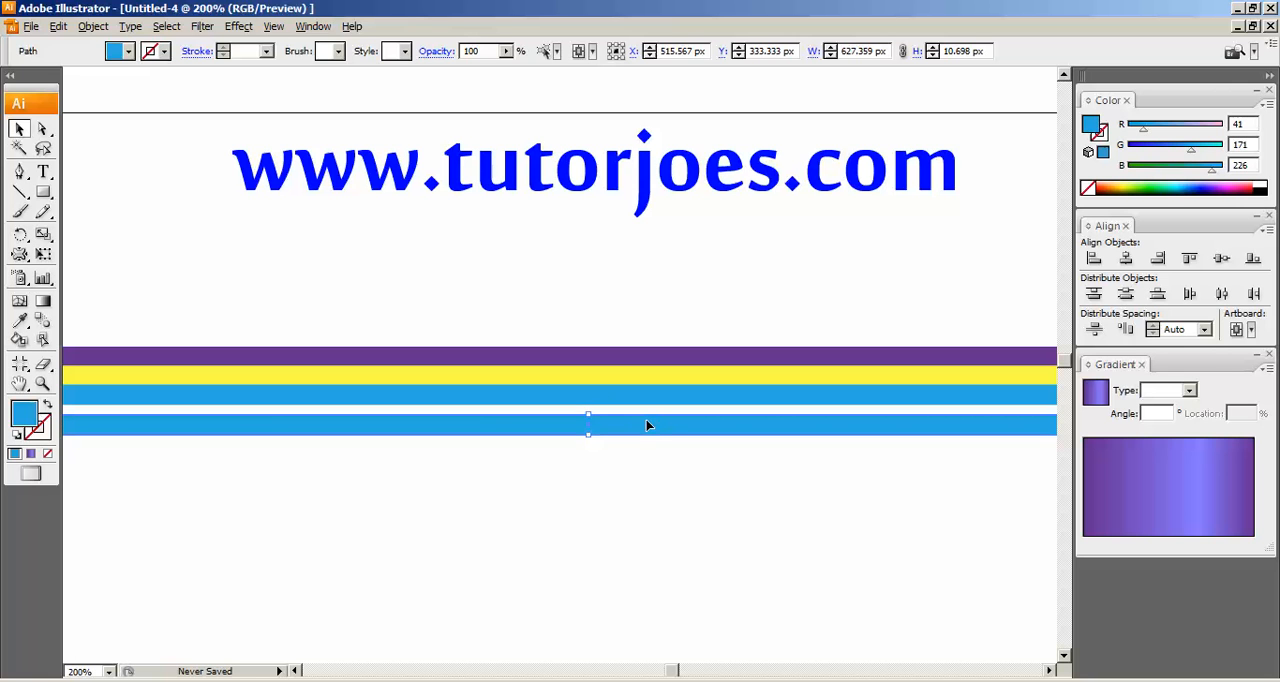
key(Up)
key(Up)
key(Up)
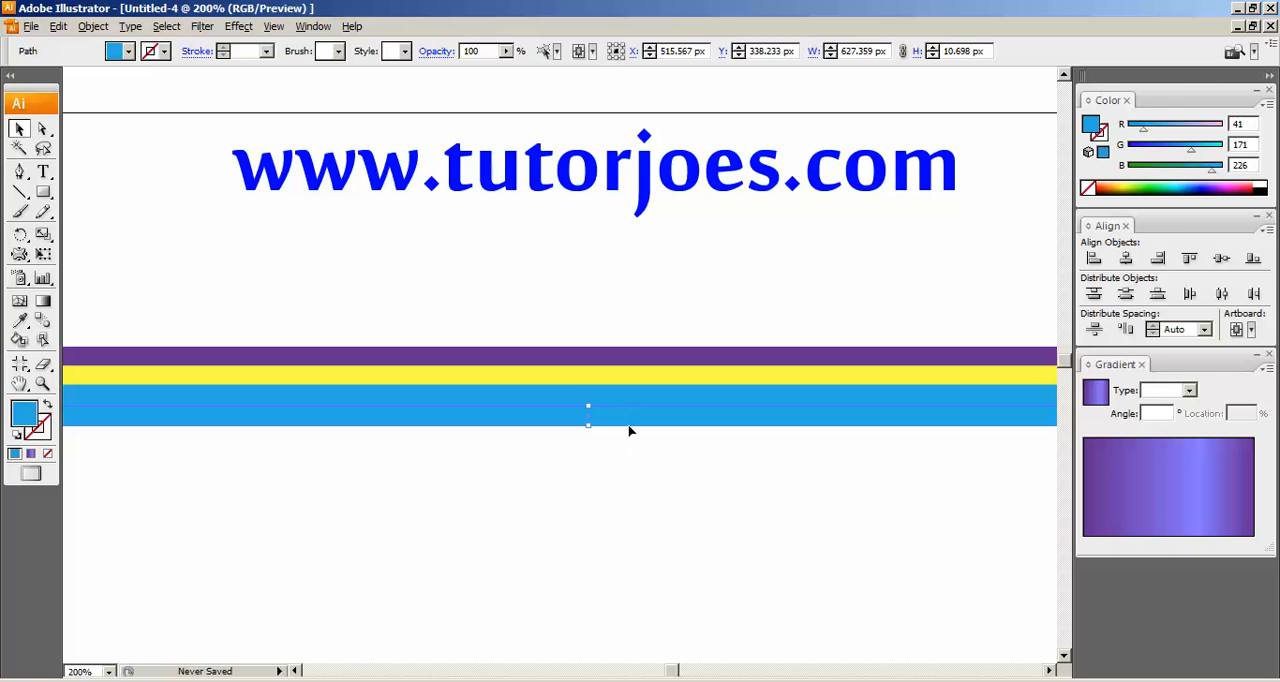
Fill the lowest bar with the light green swatch (R=140 G=198 B=63).
click(126, 52)
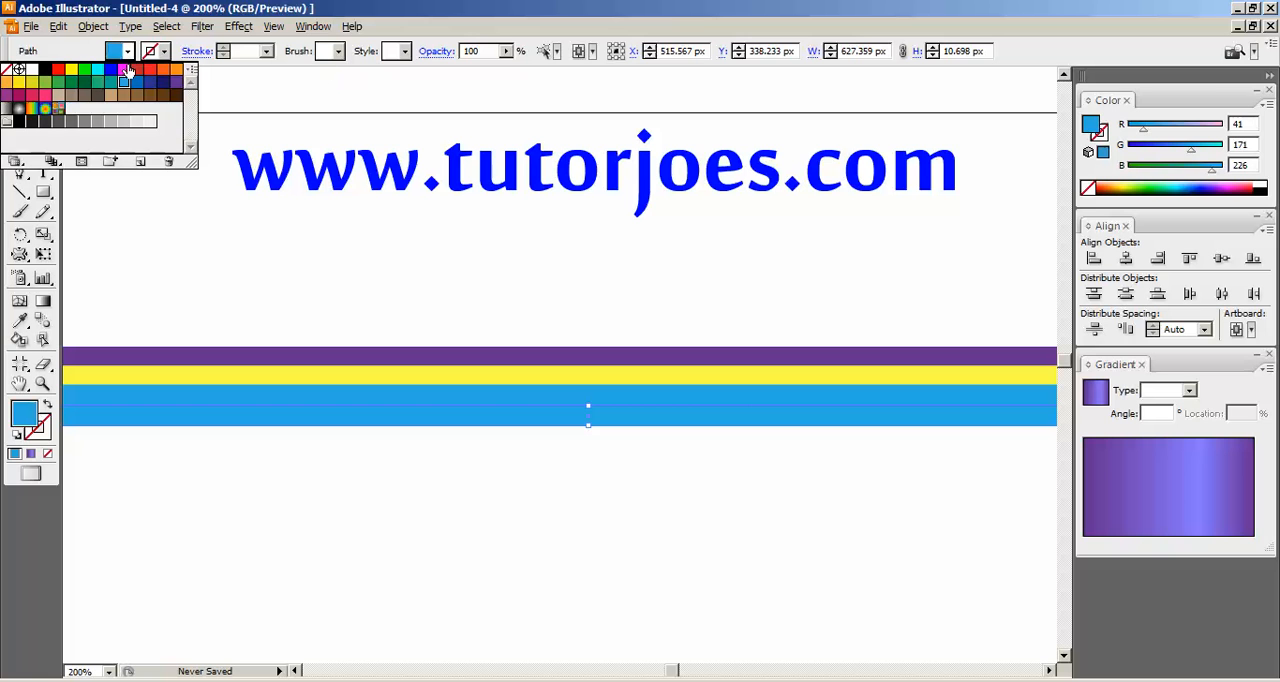
click(57, 85)
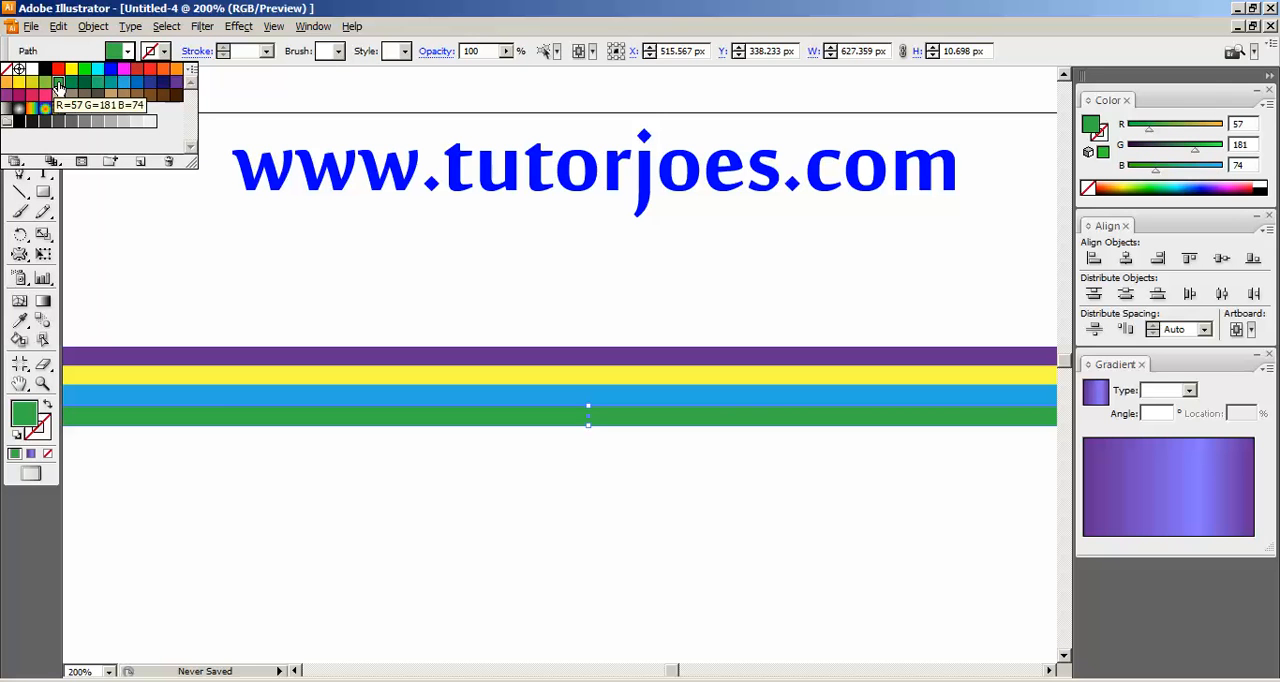
click(45, 85)
click(635, 520)
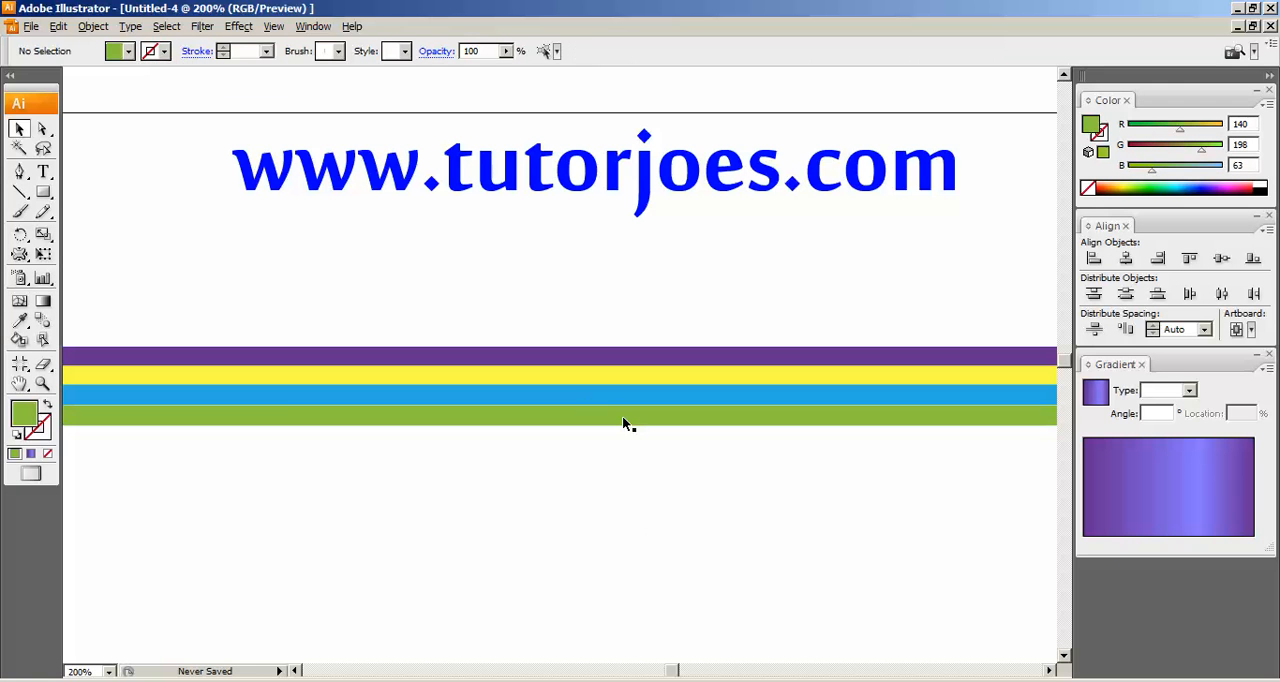
Copy the light green bar and paste the duplicate in front, in the same place.
click(623, 418)
key(ctrl+plus)
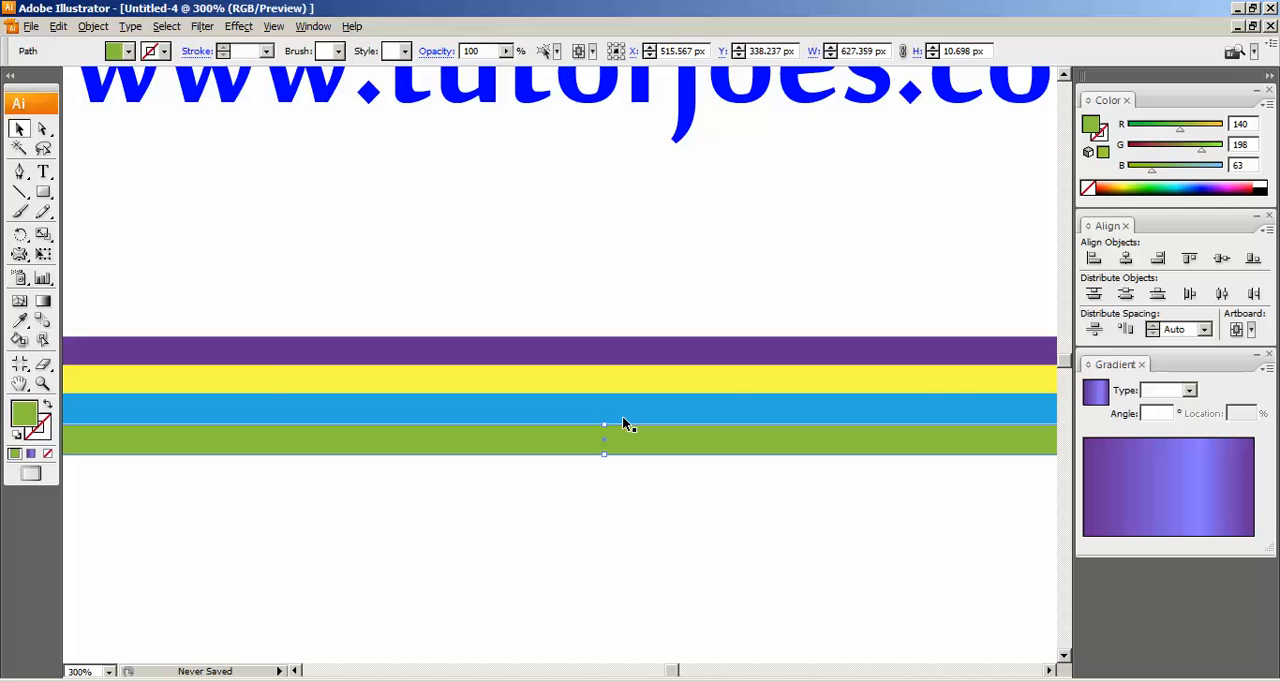
click(58, 26)
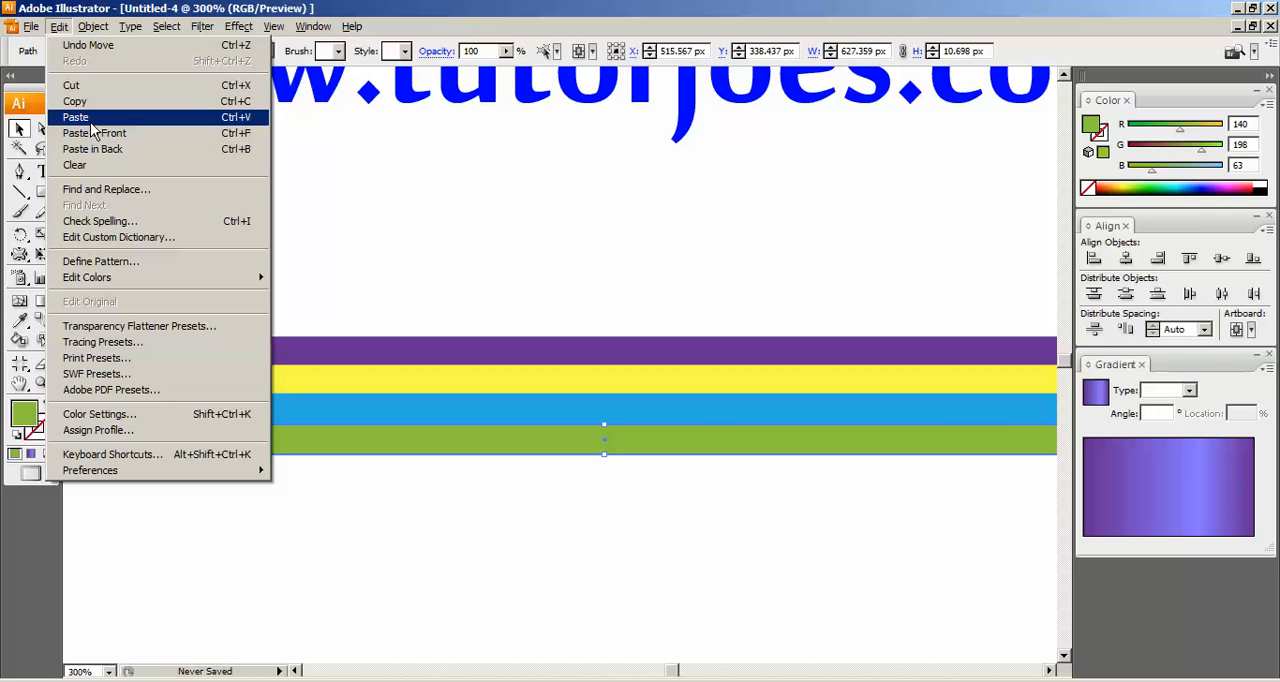
click(75, 101)
click(58, 26)
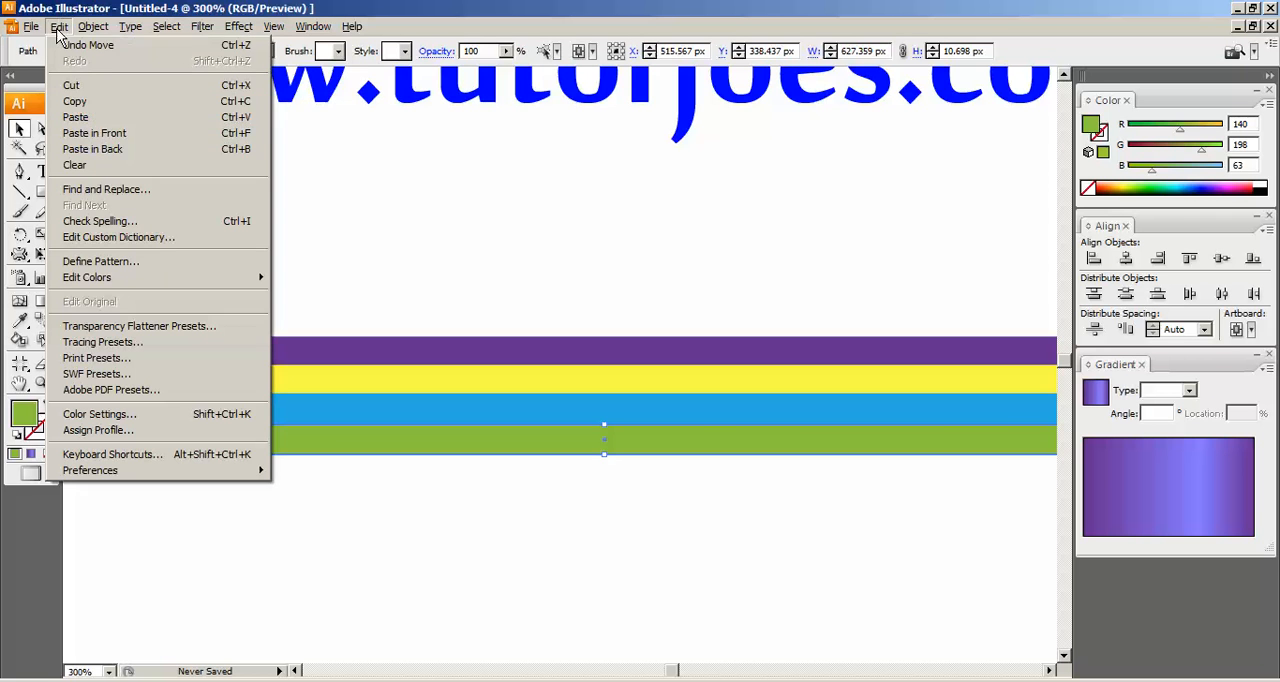
click(72, 137)
Nudge the duplicate green bar down so it sits directly beneath the first green bar without a gap.
key(Down)
key(Down)
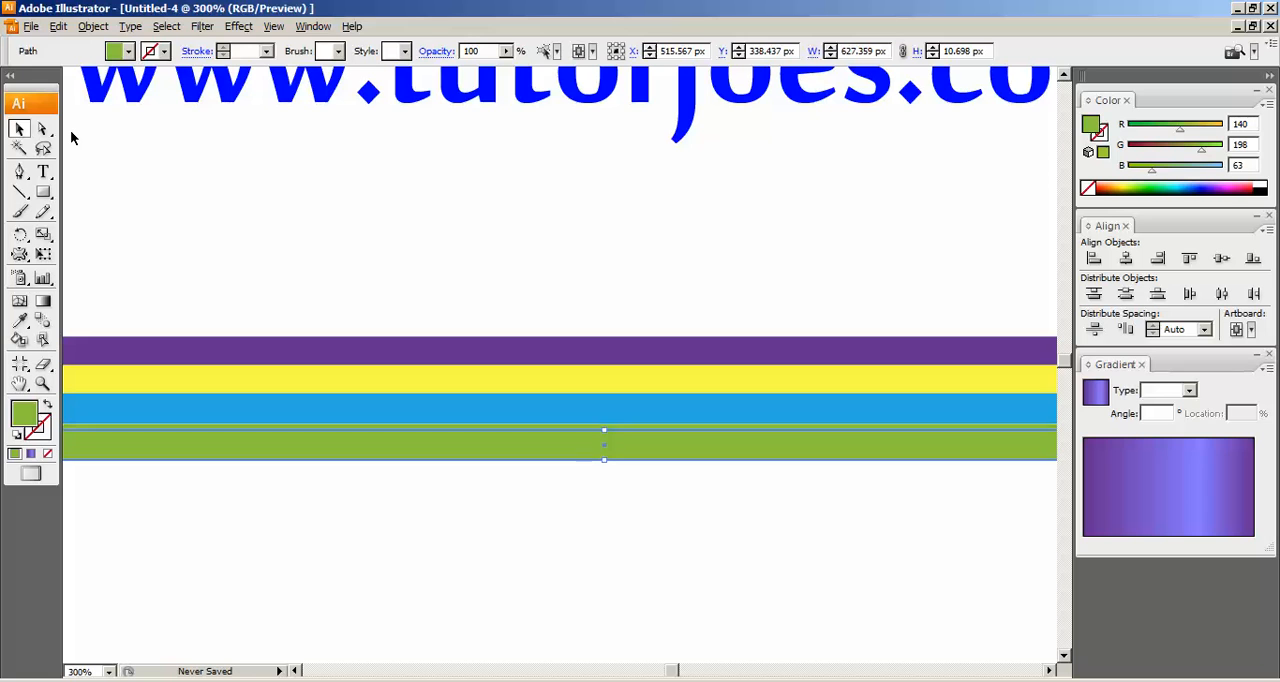
key(Down)
key(Down)
key(Down)
key(Down)
key(Down)
key(Down)
key(Down)
key(Down)
key(Down)
key(Down)
key(Down)
key(Down)
key(Down)
key(Down)
key(Down)
key(Down)
key(Up)
key(Up)
key(Up)
key(Up)
key(Up)
key(Up)
key(Up)
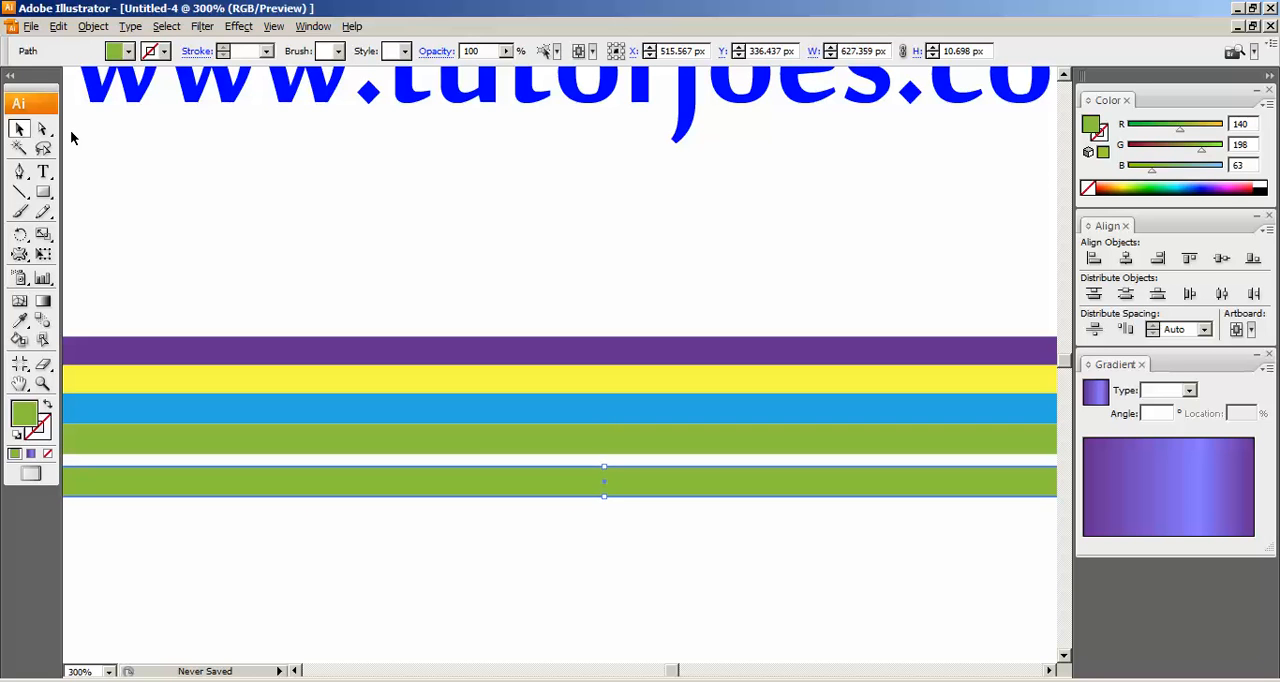
key(Up)
key(Up)
key(Up)
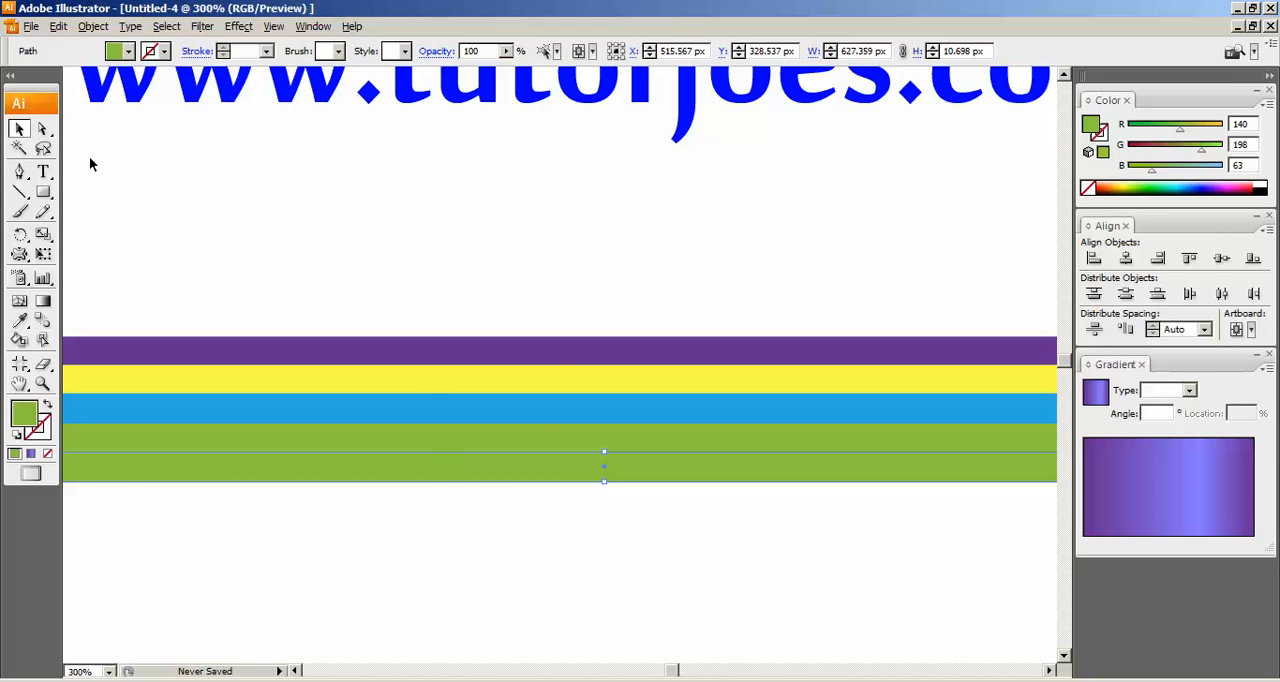
Fill the lowest bar with the bright yellow swatch (R=255 G=255 B=0) and deselect it.
click(128, 51)
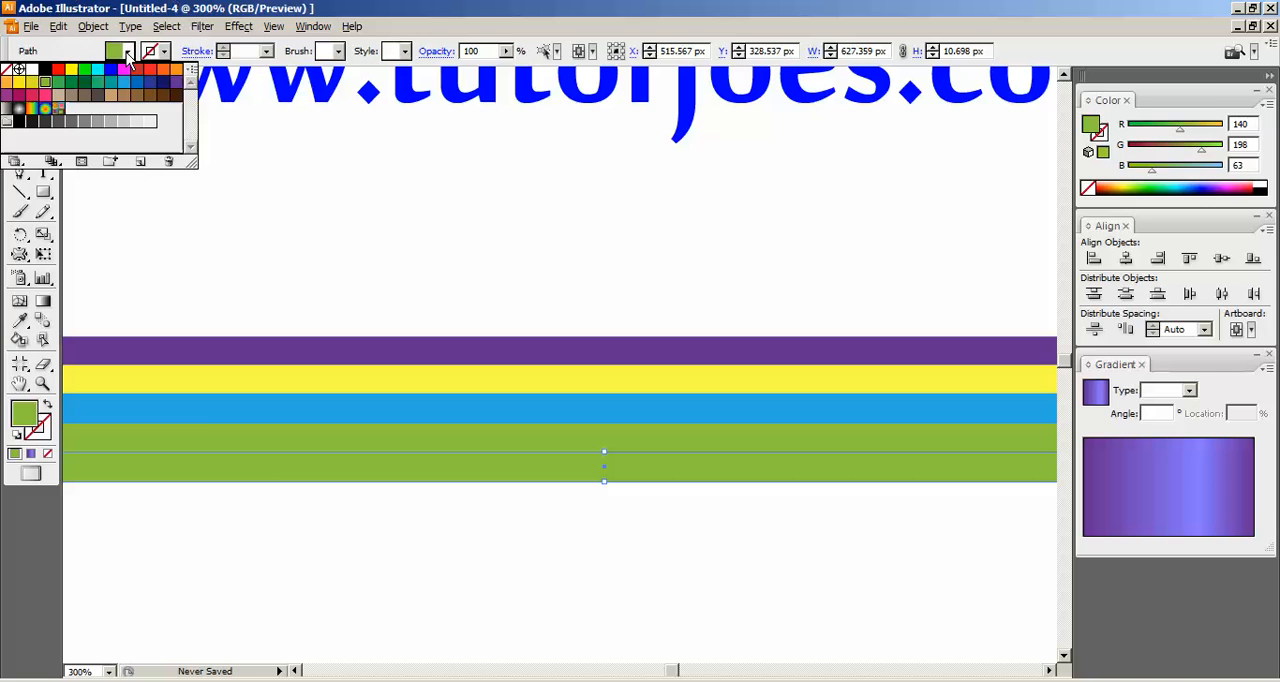
click(71, 70)
click(714, 558)
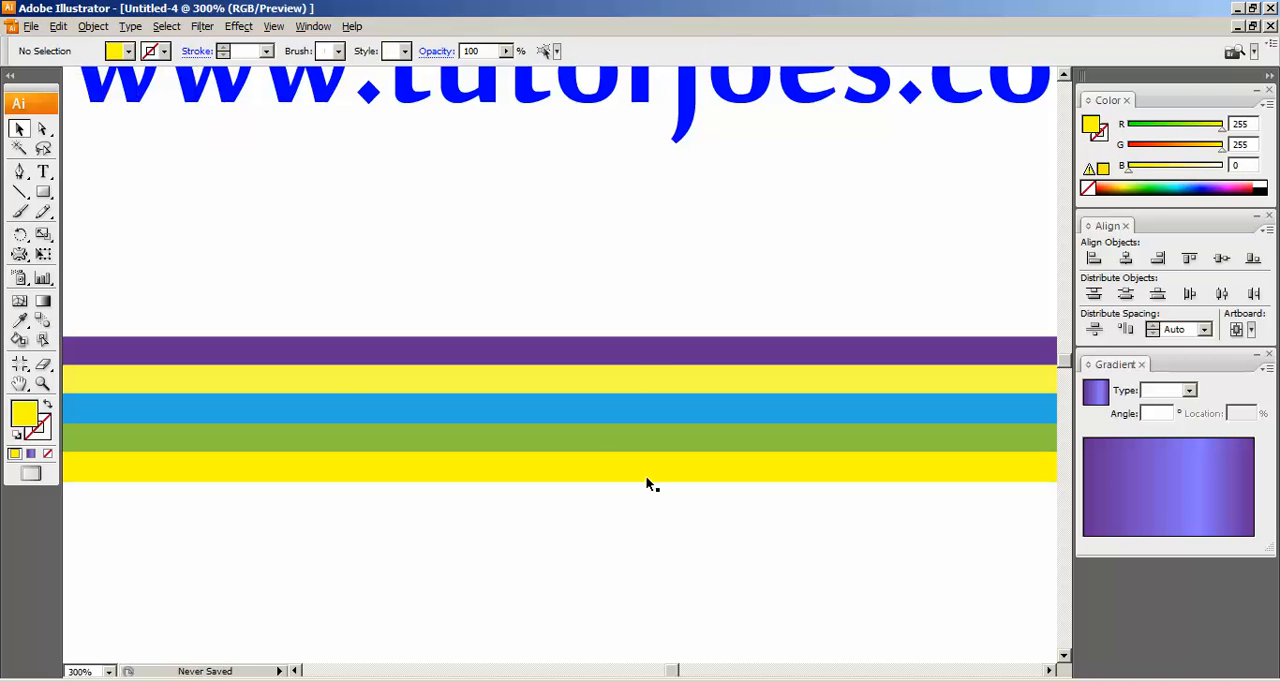
Copy the bright yellow bar at the bottom of the stack and paste the duplicate in front.
click(646, 478)
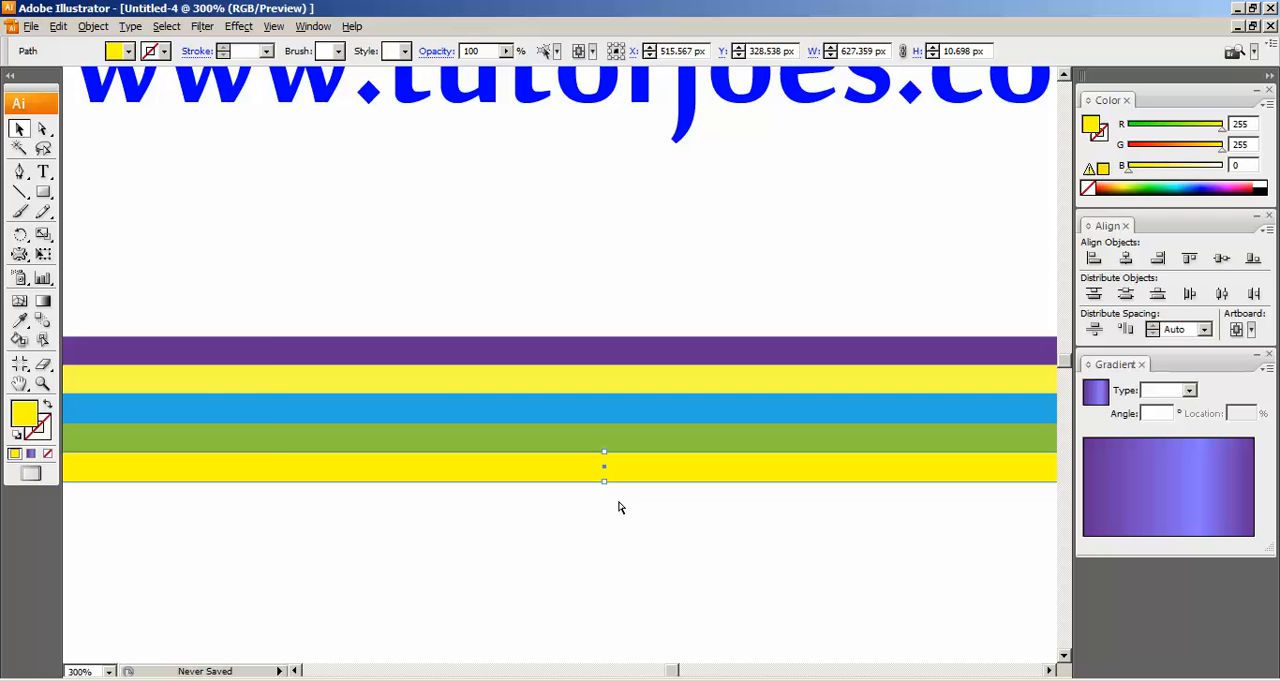
click(58, 30)
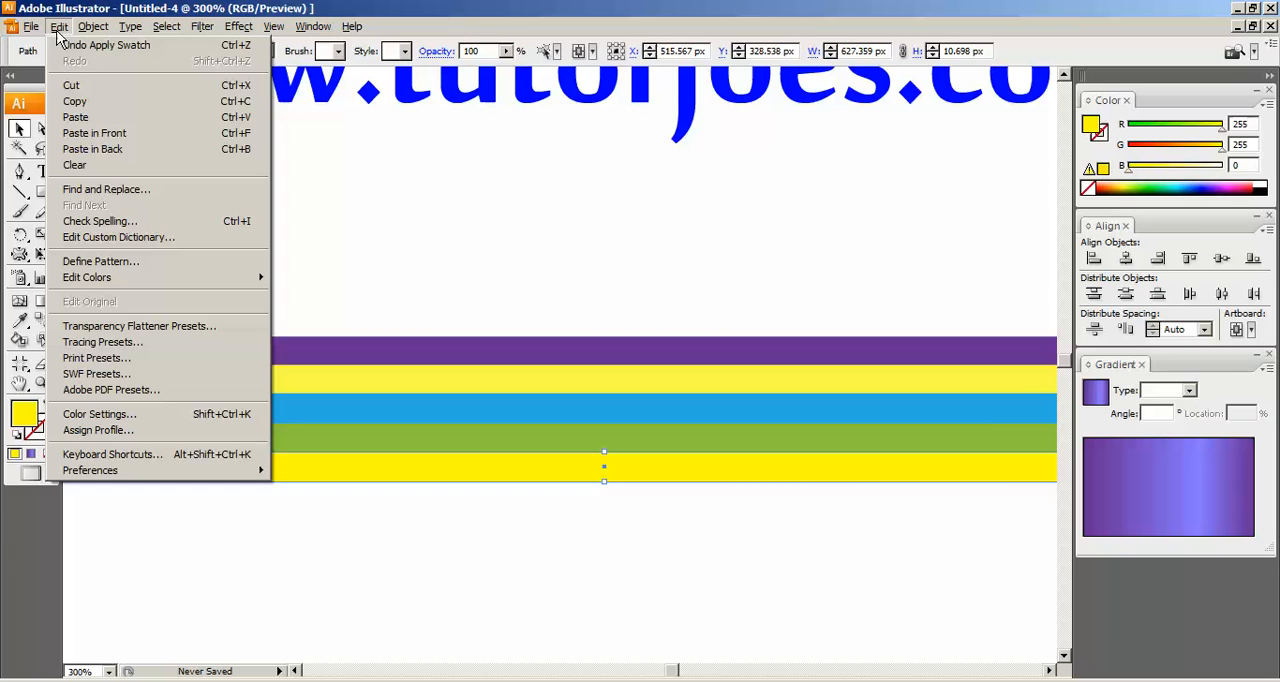
click(75, 101)
click(60, 28)
click(90, 136)
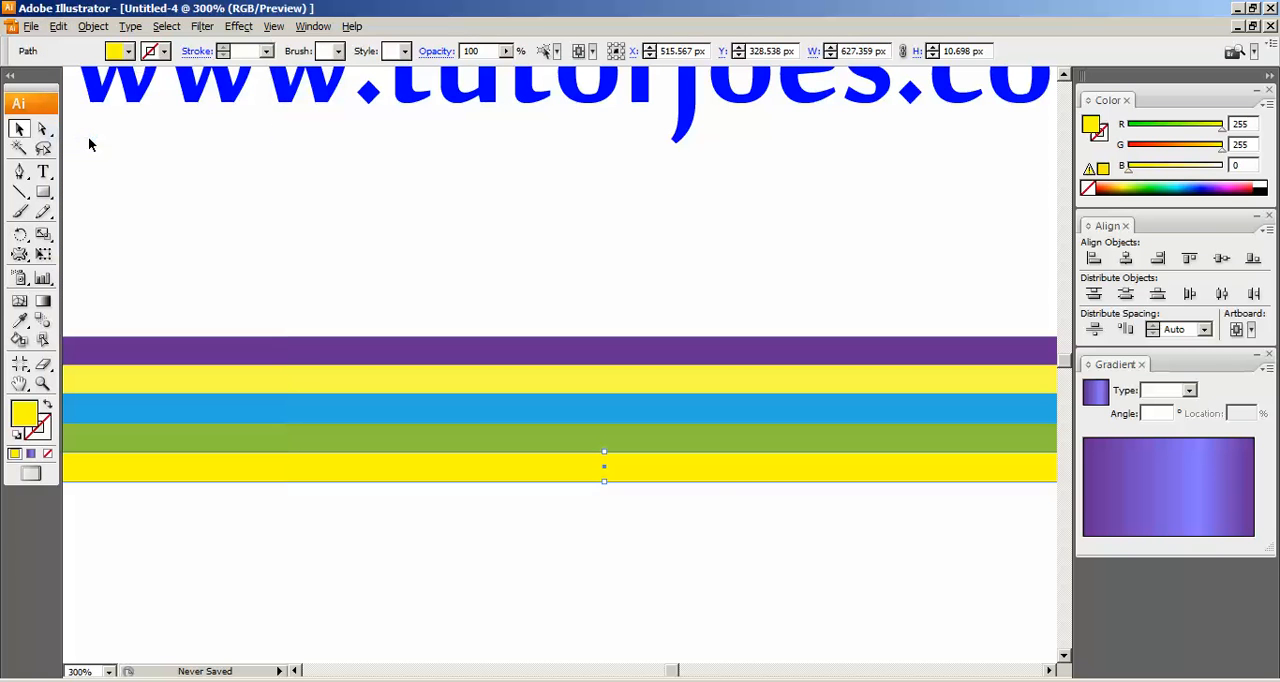
Nudge the duplicate yellow bar down until it adjoins the lower edge of the original bright yellow bar.
key(Down)
key(Down)
key(Down)
key(Down)
key(Down)
key(Down)
key(Down)
key(Down)
key(Down)
key(Down)
key(Down)
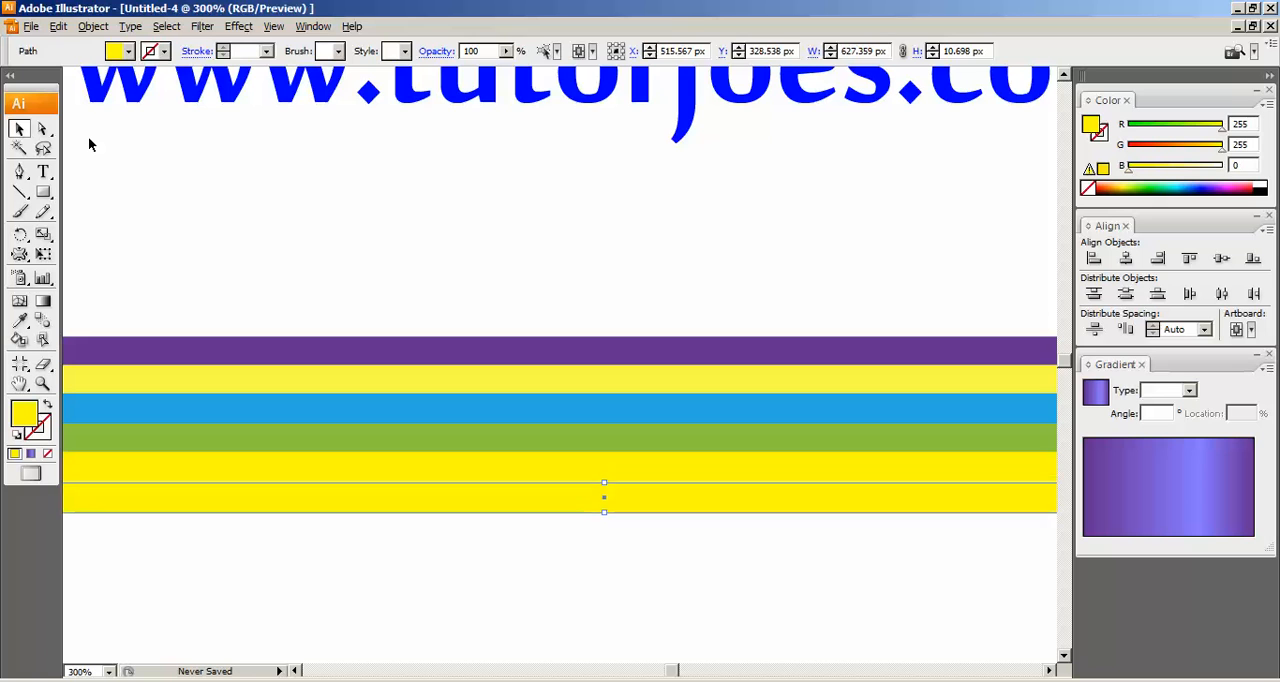
key(Up)
key(Up)
key(Up)
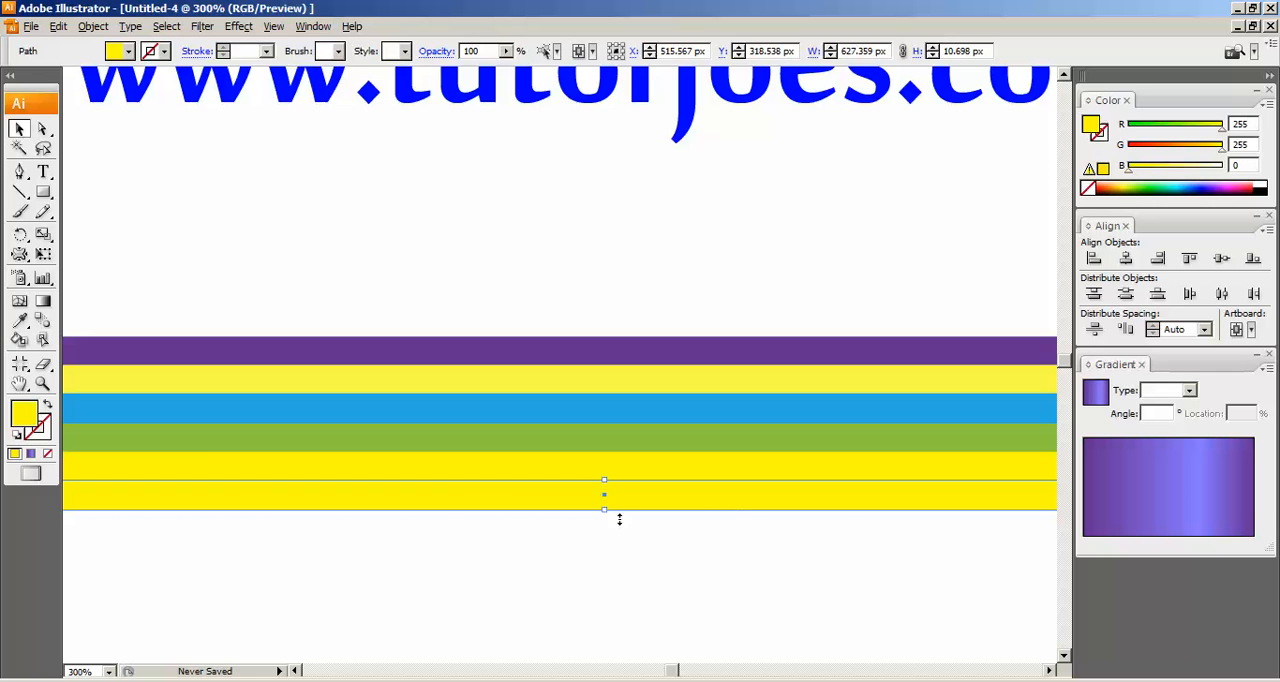
Fill the lowest bar with the orange swatch (R=247 G=147 B=30) and deselect it.
click(128, 51)
click(176, 70)
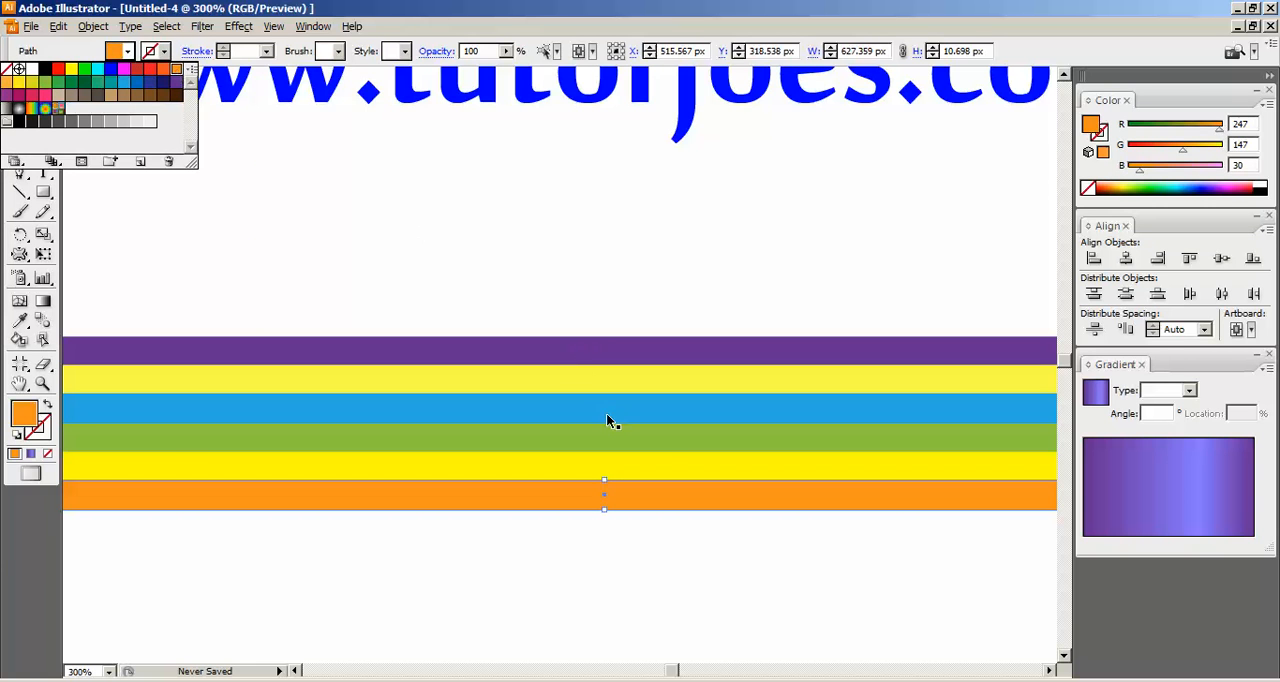
click(616, 275)
Copy the orange bar and paste the duplicate in front, in the same place.
click(673, 494)
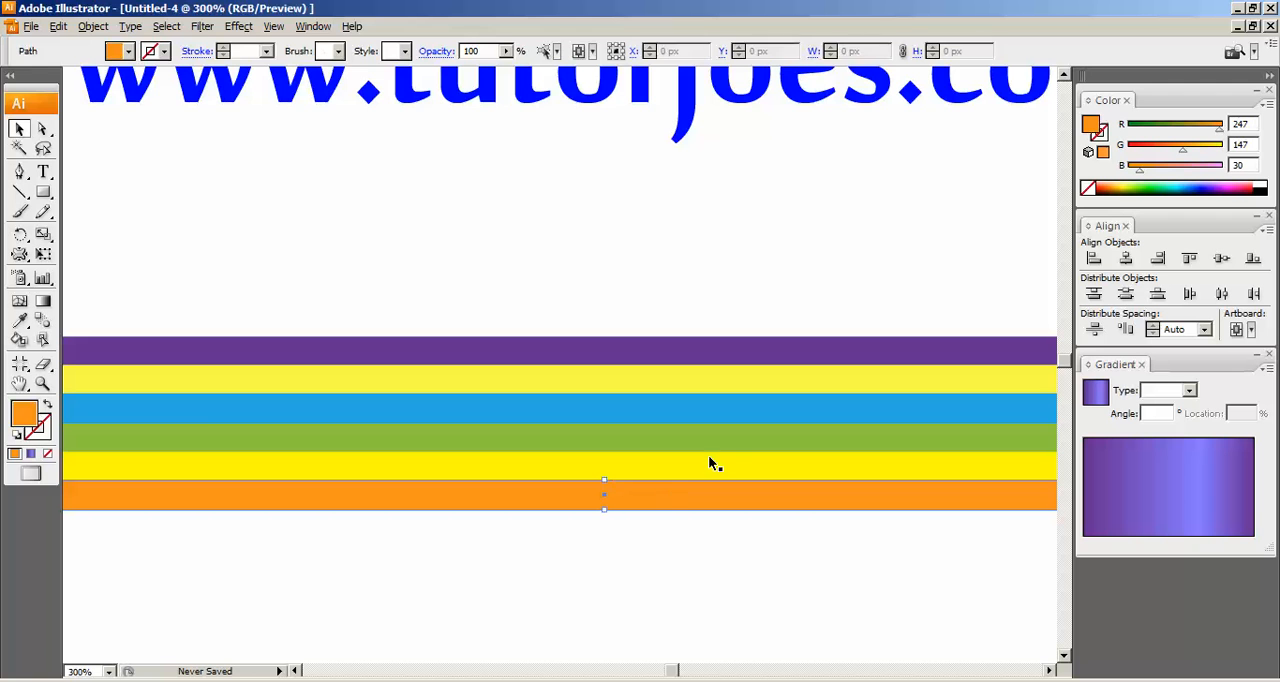
click(58, 27)
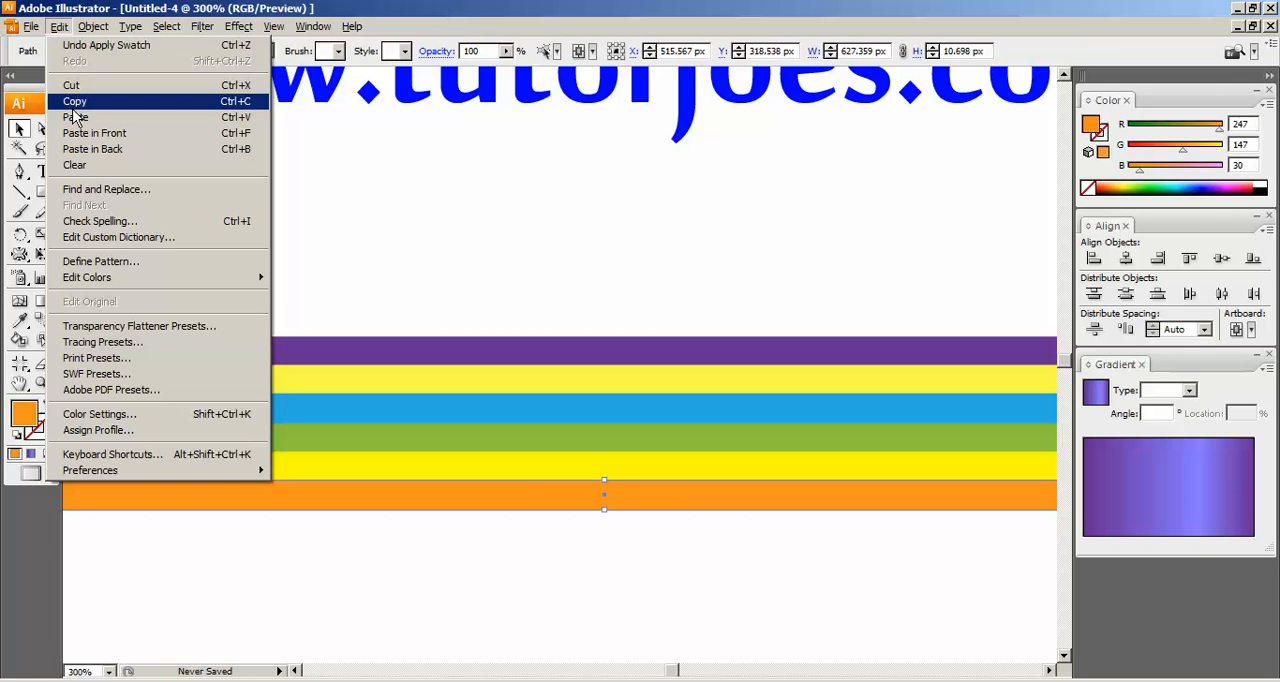
click(74, 103)
click(60, 27)
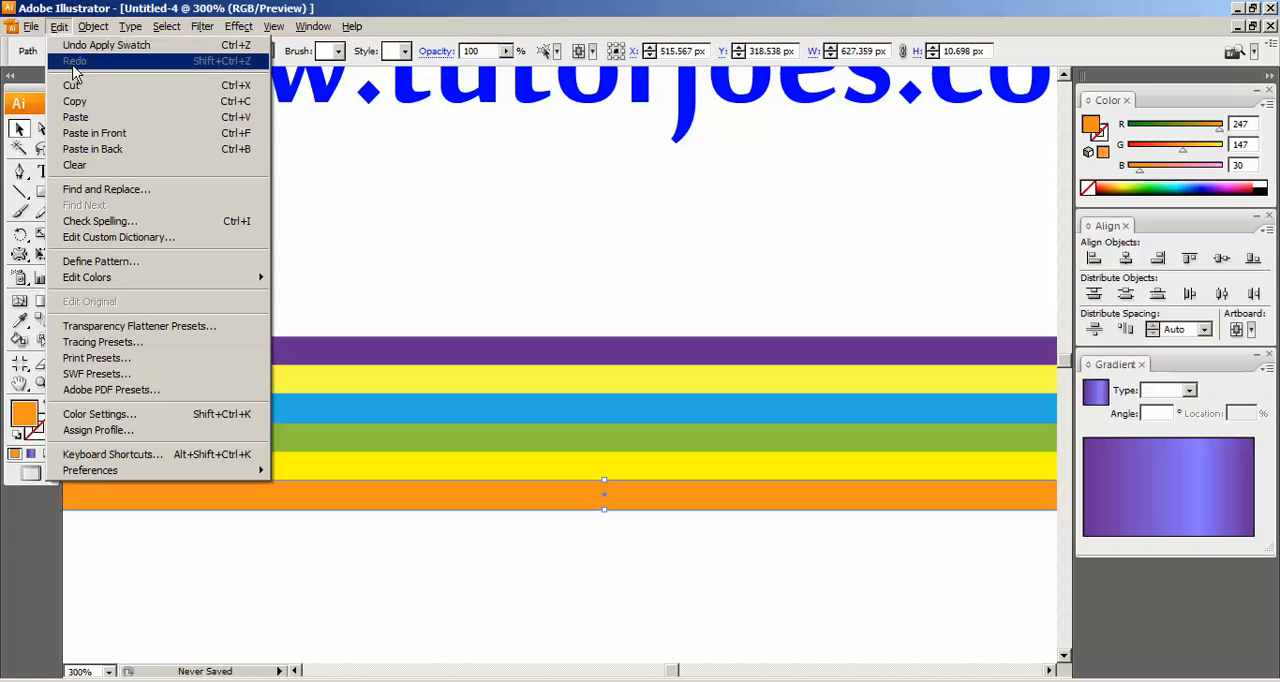
click(92, 132)
Nudge the duplicate orange bar down so it sits directly beneath the first orange bar without a gap.
key(Down)
key(Down)
key(Down)
key(Down)
key(Down)
key(Down)
key(Down)
key(Down)
key(Down)
key(Down)
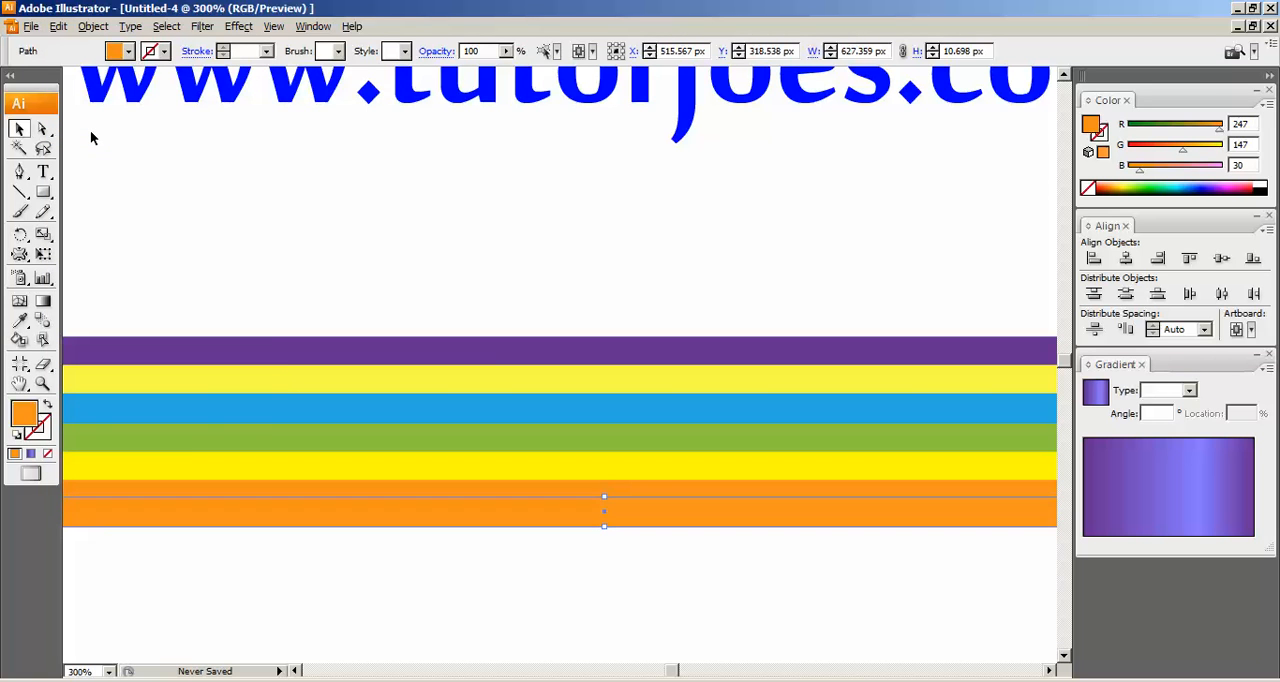
key(Down)
key(Down)
key(Up)
key(Up)
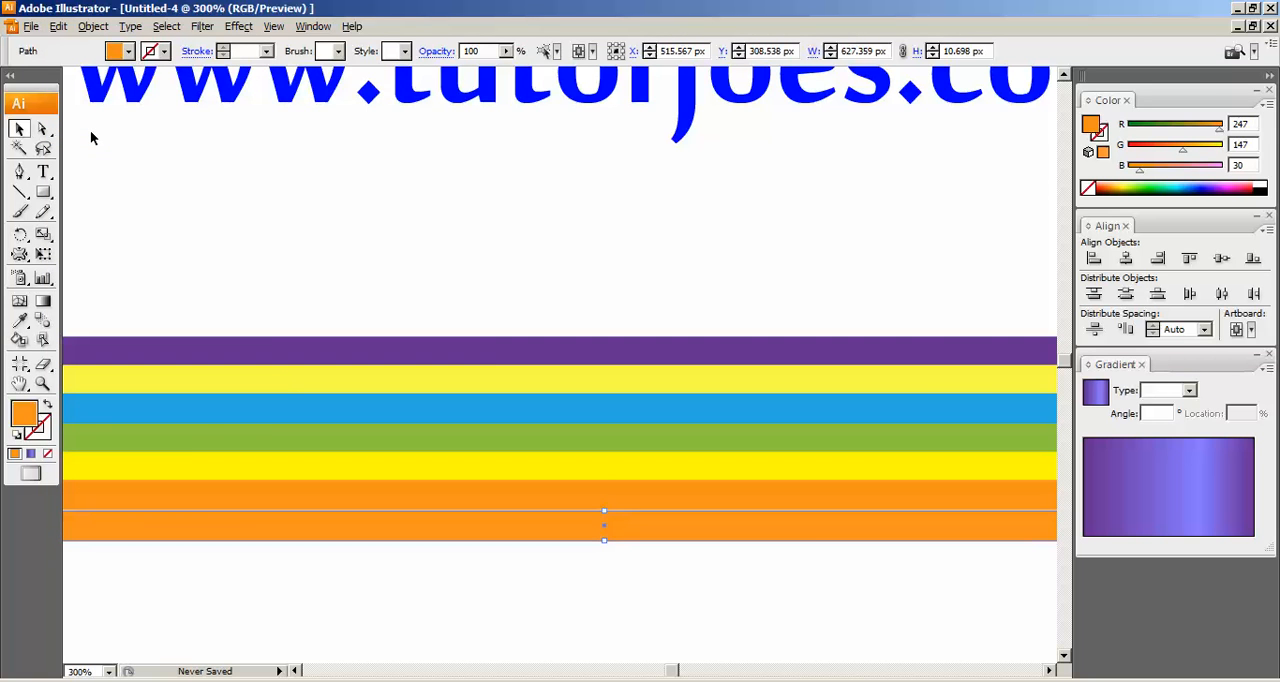
Fill the lowest bar with the RGB Red swatch and deselect it.
click(488, 352)
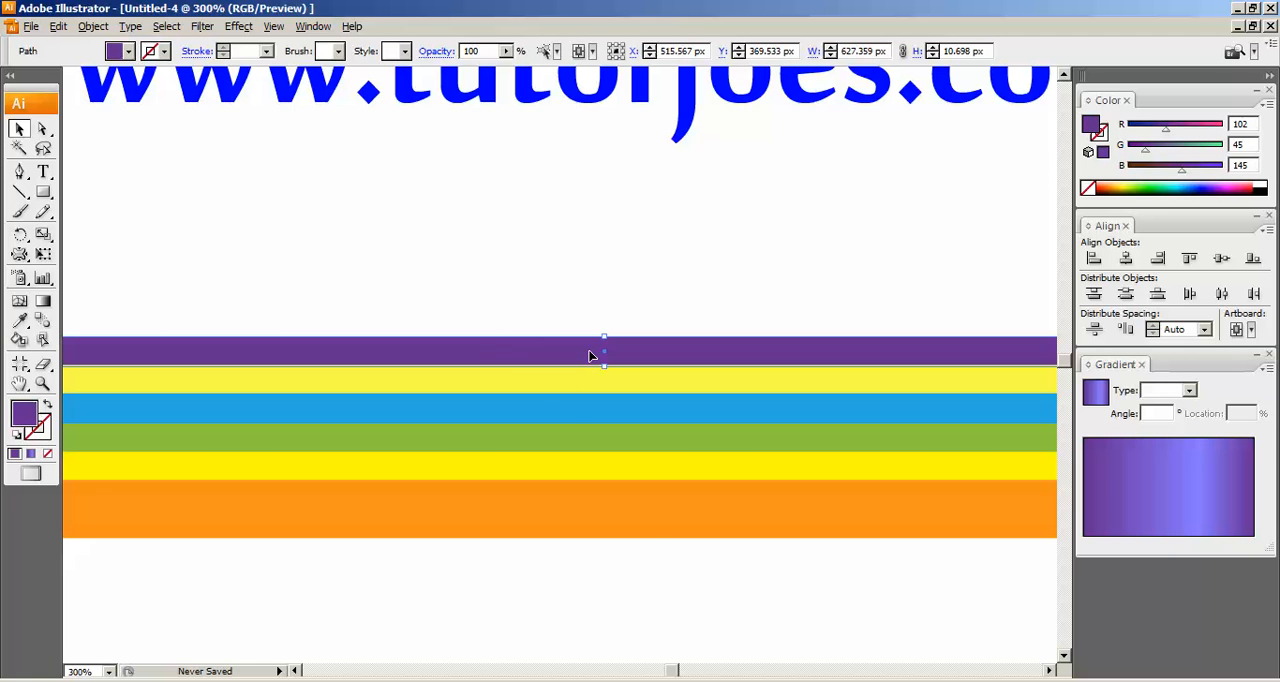
click(651, 525)
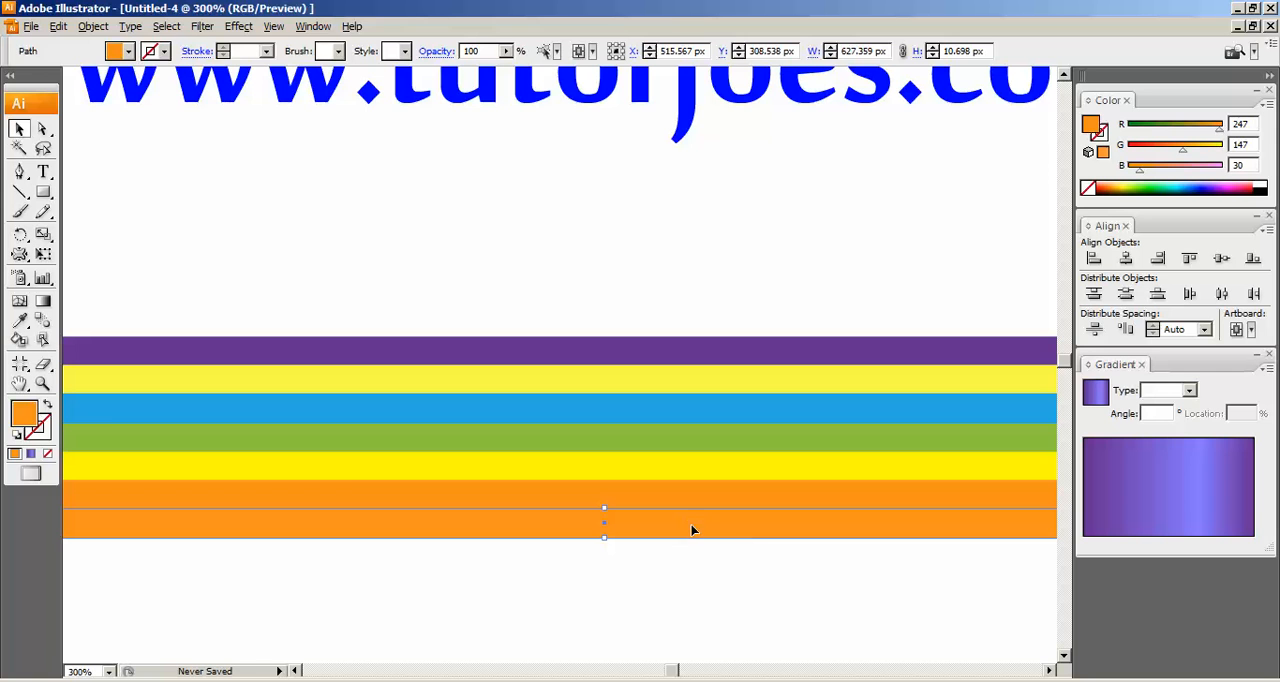
click(122, 50)
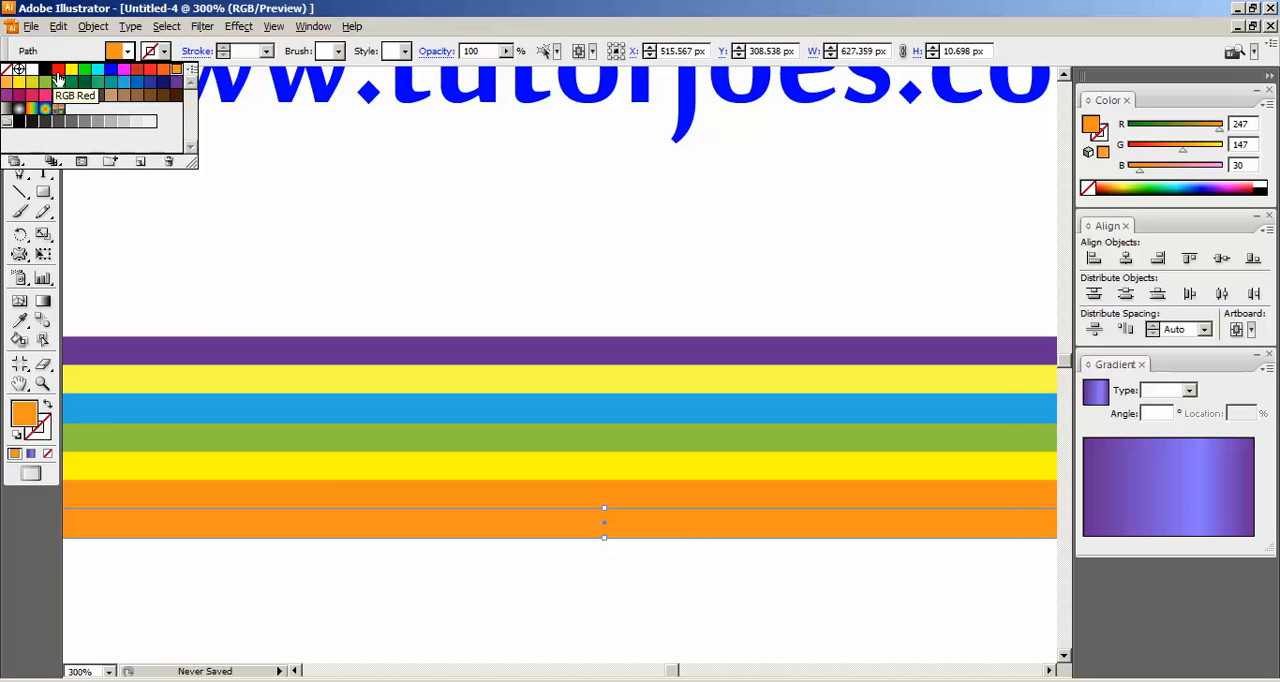
click(58, 70)
click(813, 266)
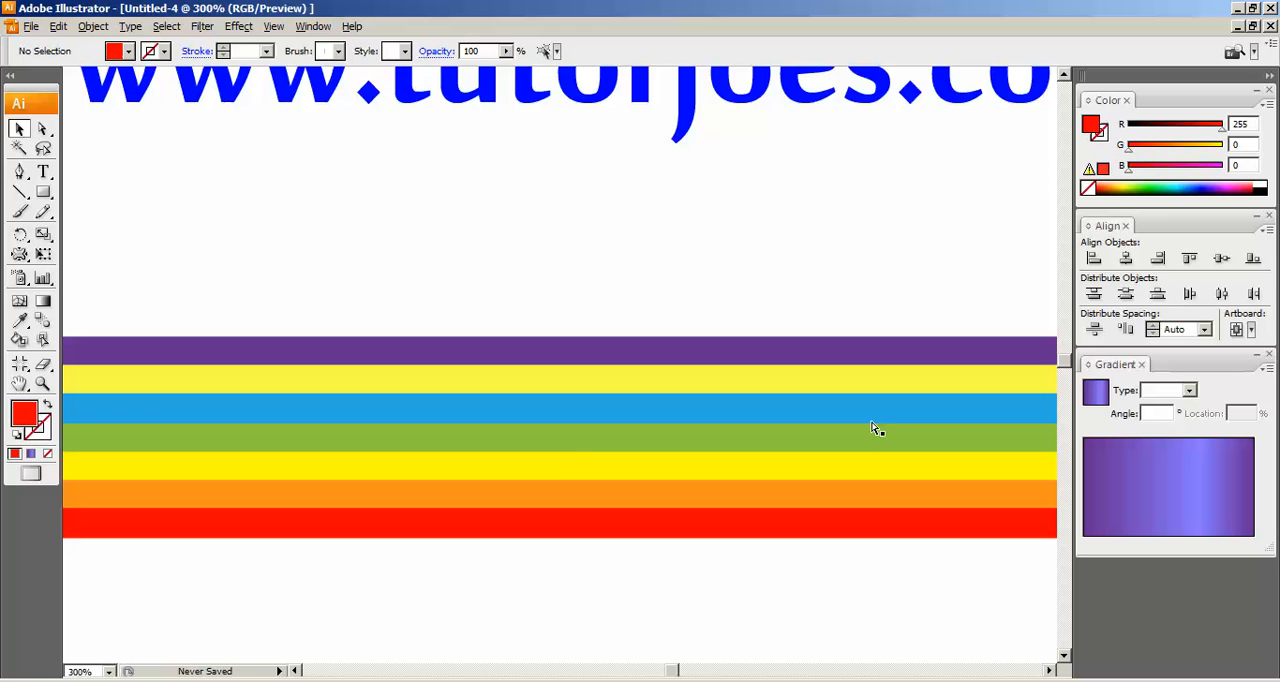
Group all the coloured bars and move the group down by about 17 px.
key(ctrl+minus)
key(ctrl+minus)
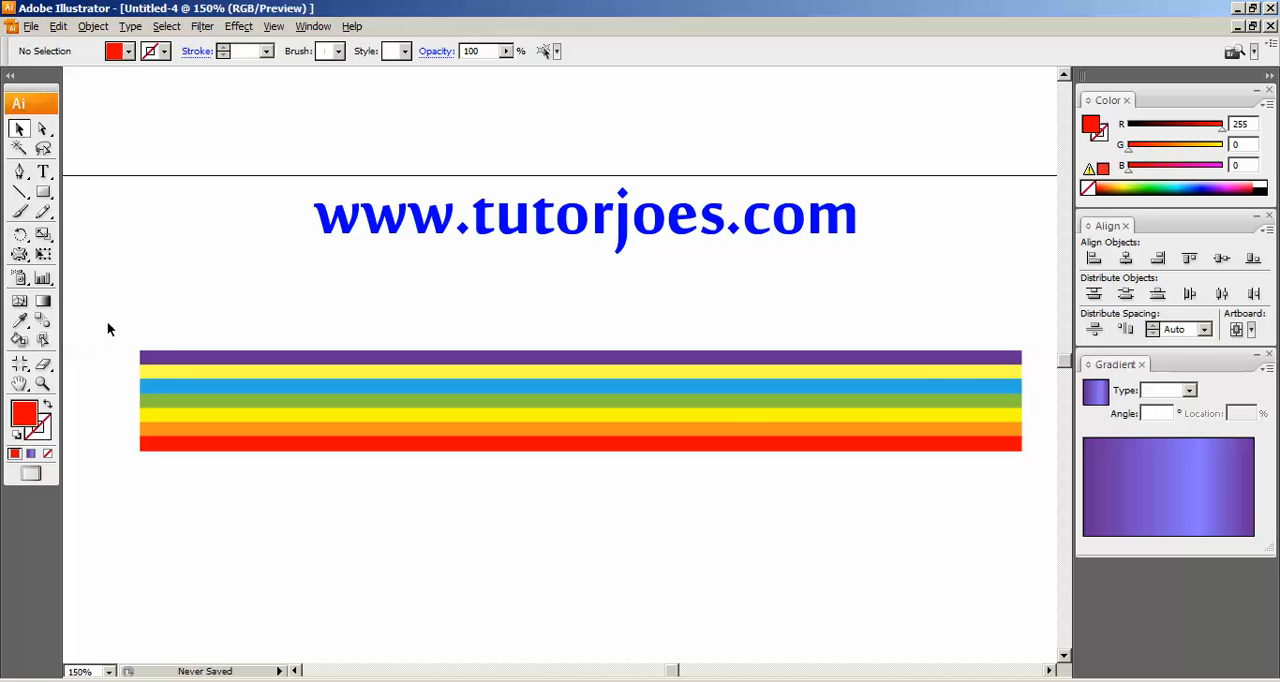
drag(107, 311, 1012, 553)
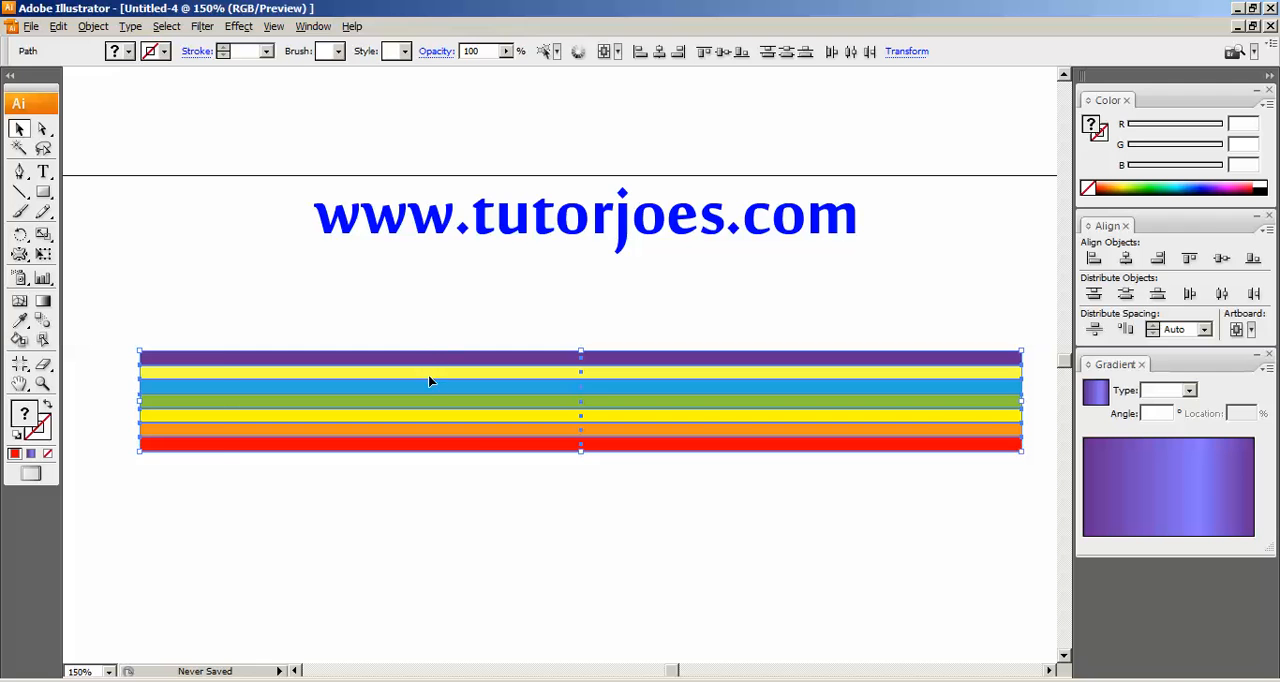
click(88, 30)
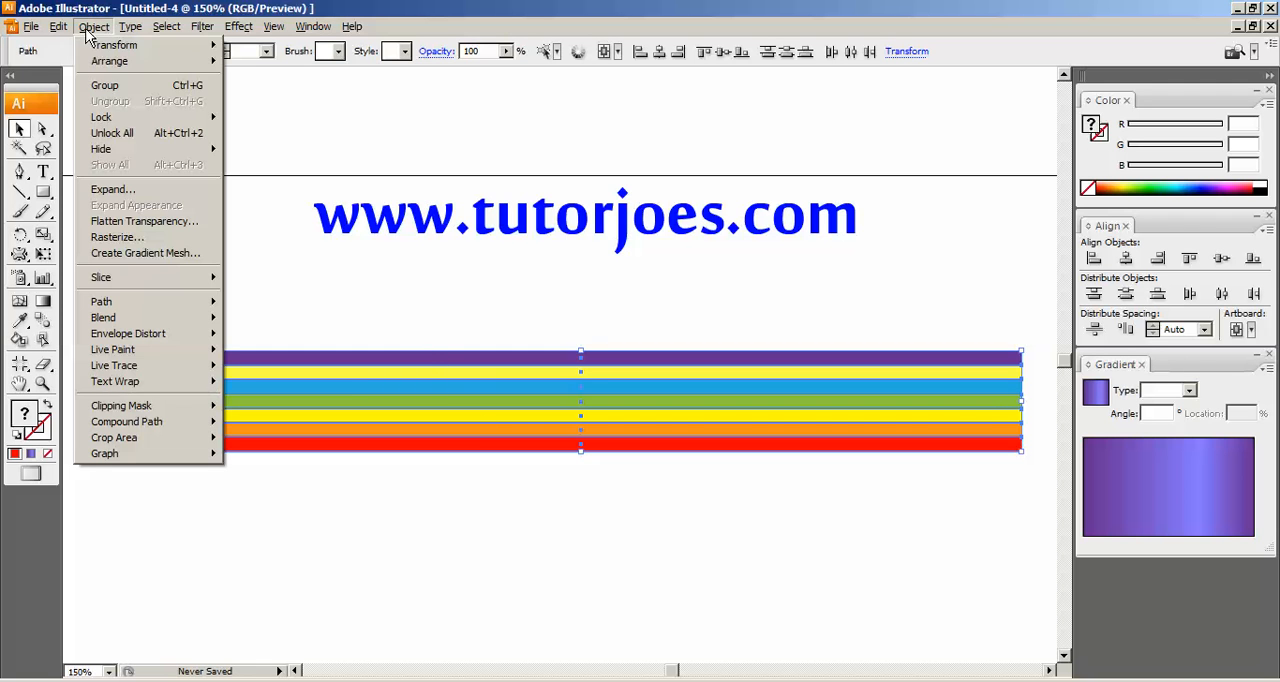
click(108, 88)
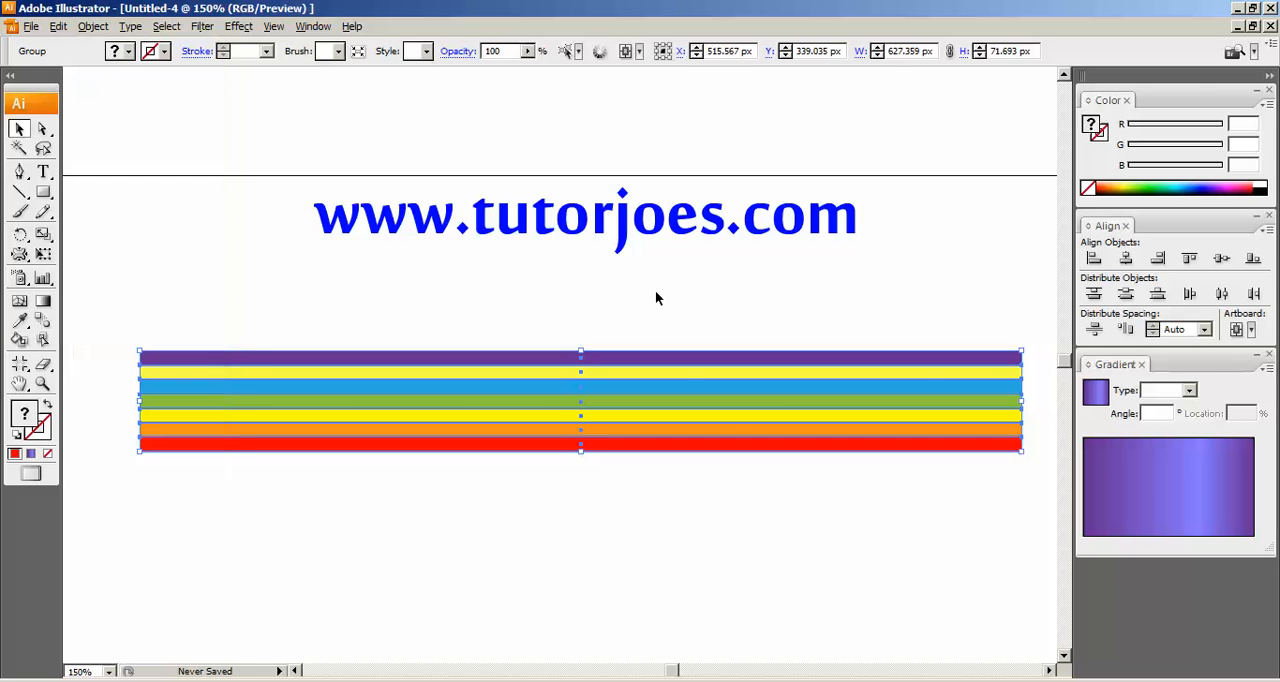
click(686, 466)
drag(614, 445, 618, 468)
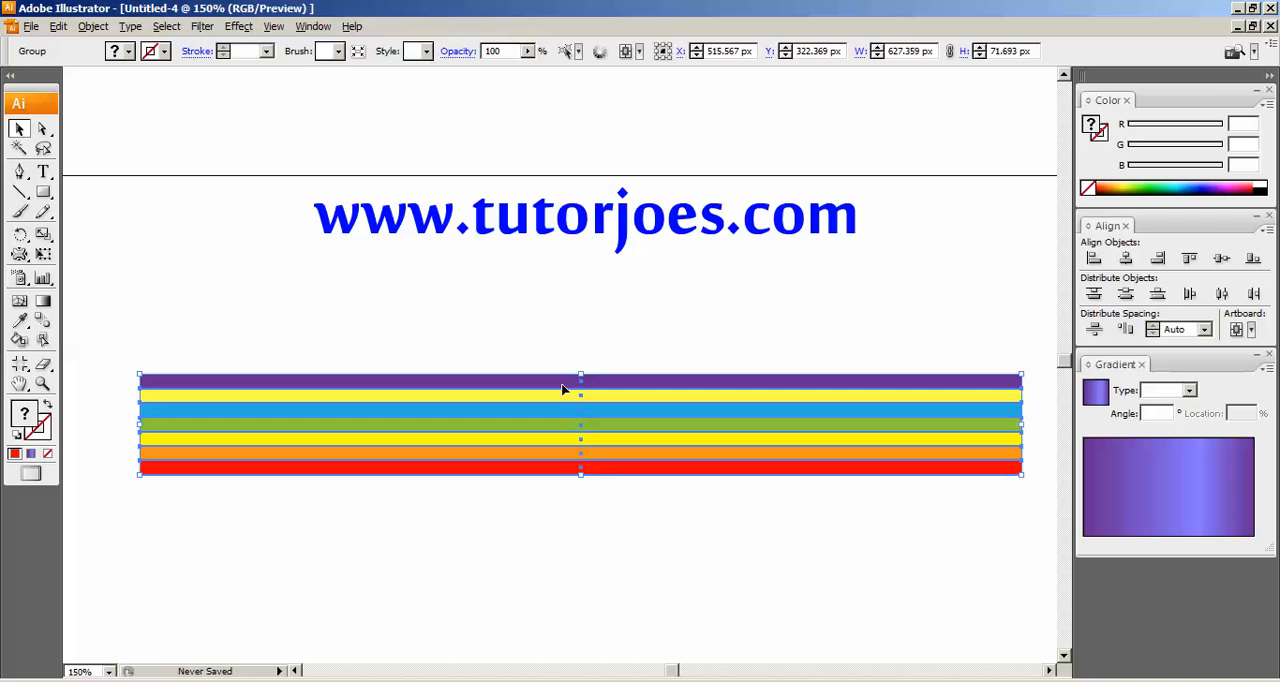
Start an Arc warp effect on the grouped bars with horizontal direction, a 50% bend and the preview switched on.
click(243, 30)
mouse_move(308, 249)
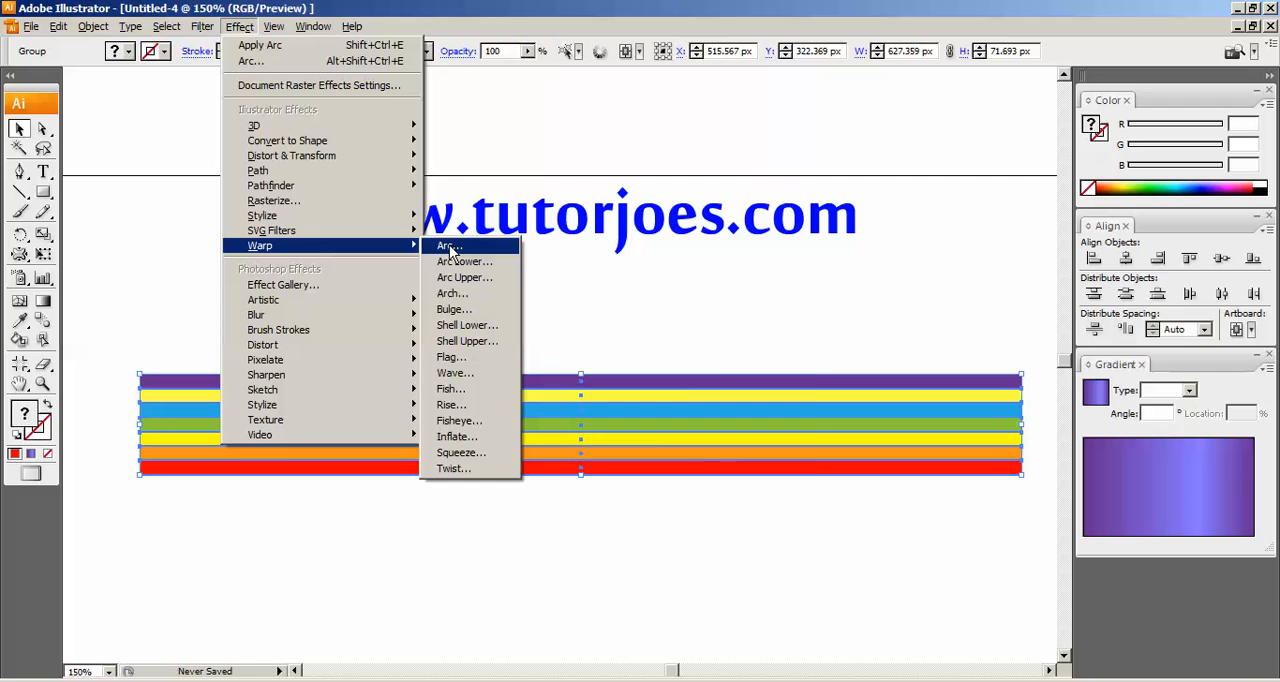
click(449, 247)
drag(600, 219, 744, 120)
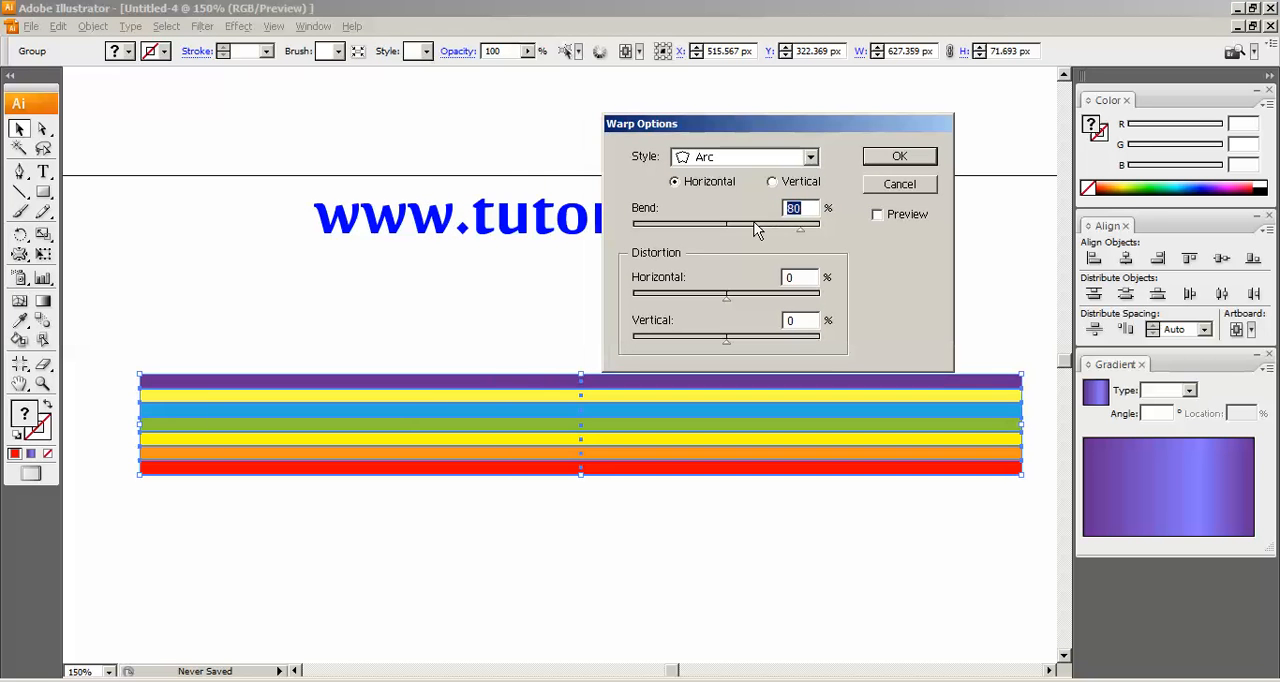
drag(755, 229, 697, 233)
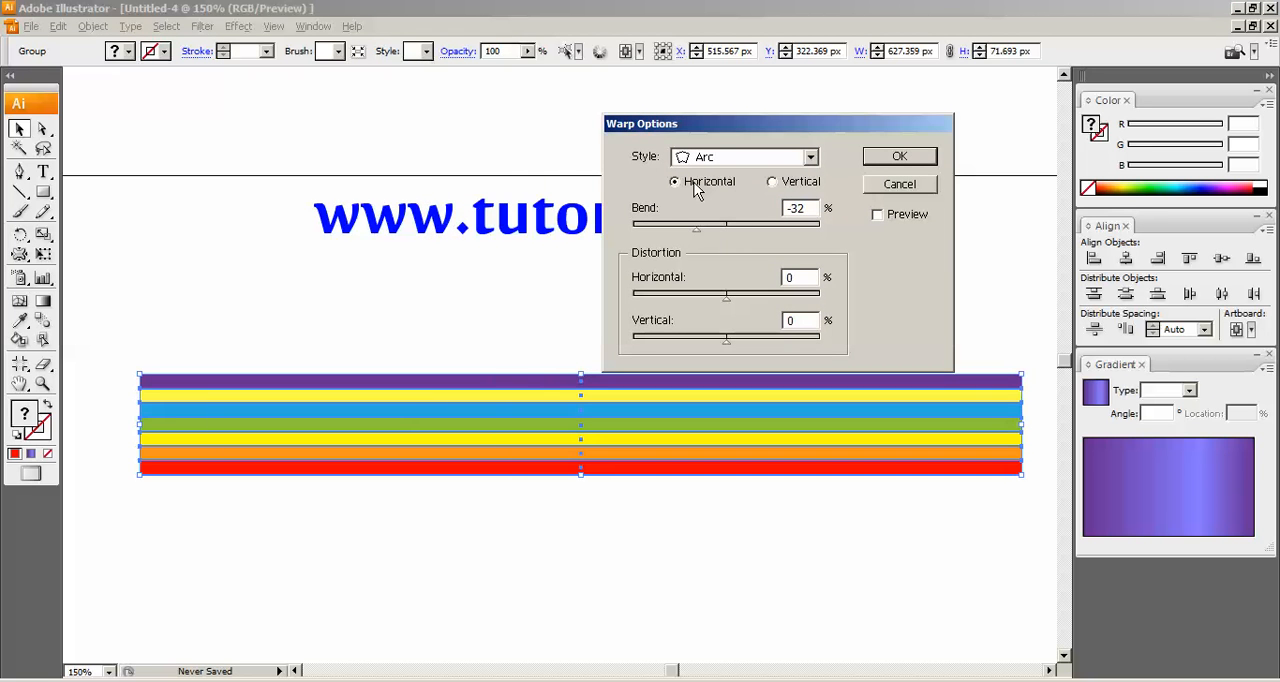
click(694, 184)
drag(697, 230, 755, 233)
text(50)
click(884, 217)
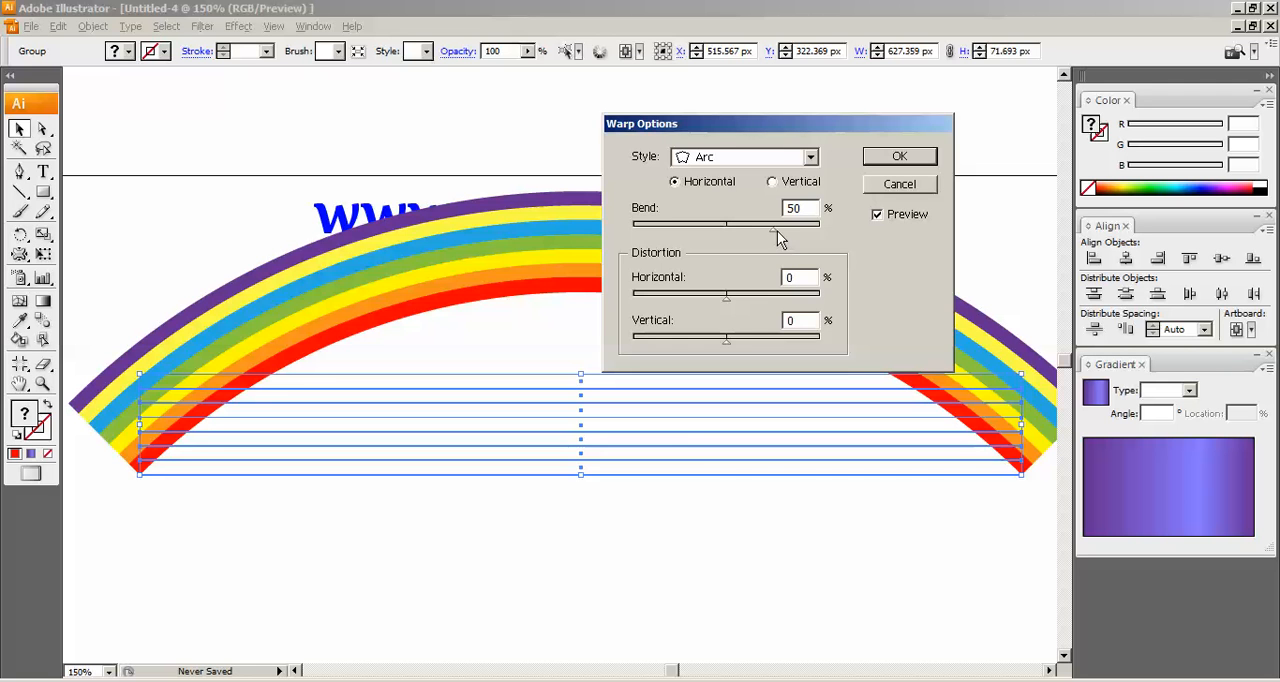
Set the Arc warp's bend to 70% and apply the effect to the group.
drag(778, 236, 793, 237)
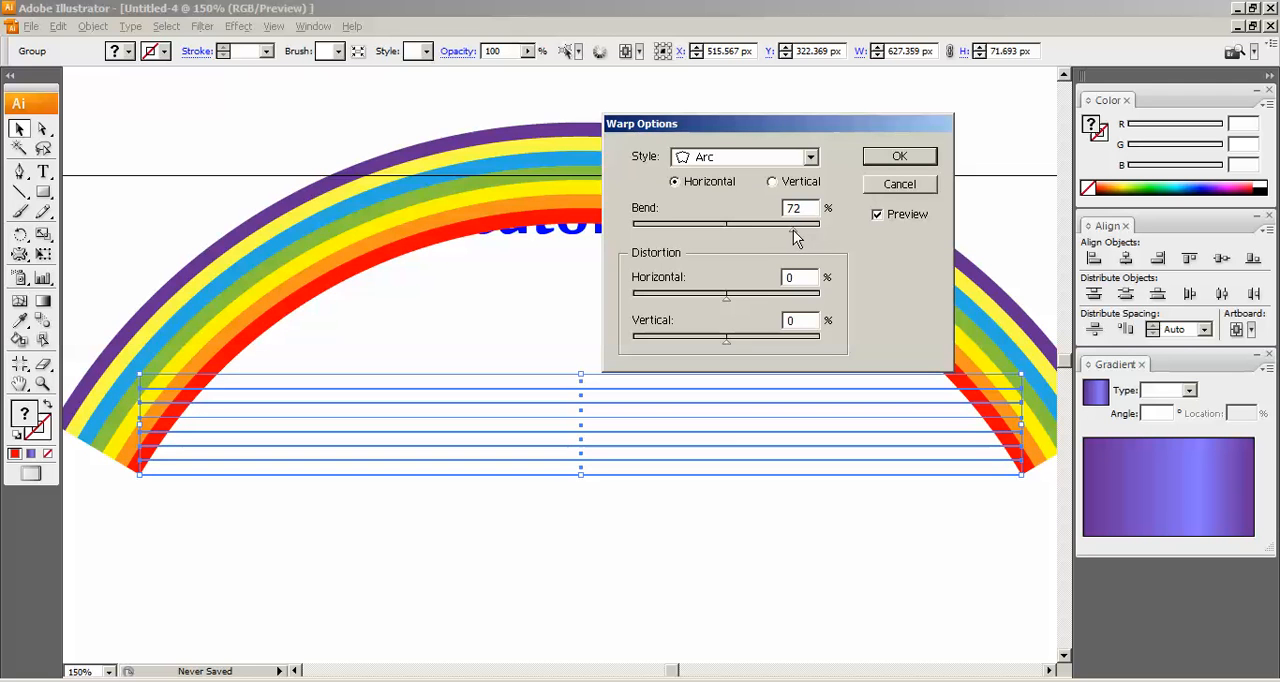
double_click(793, 208)
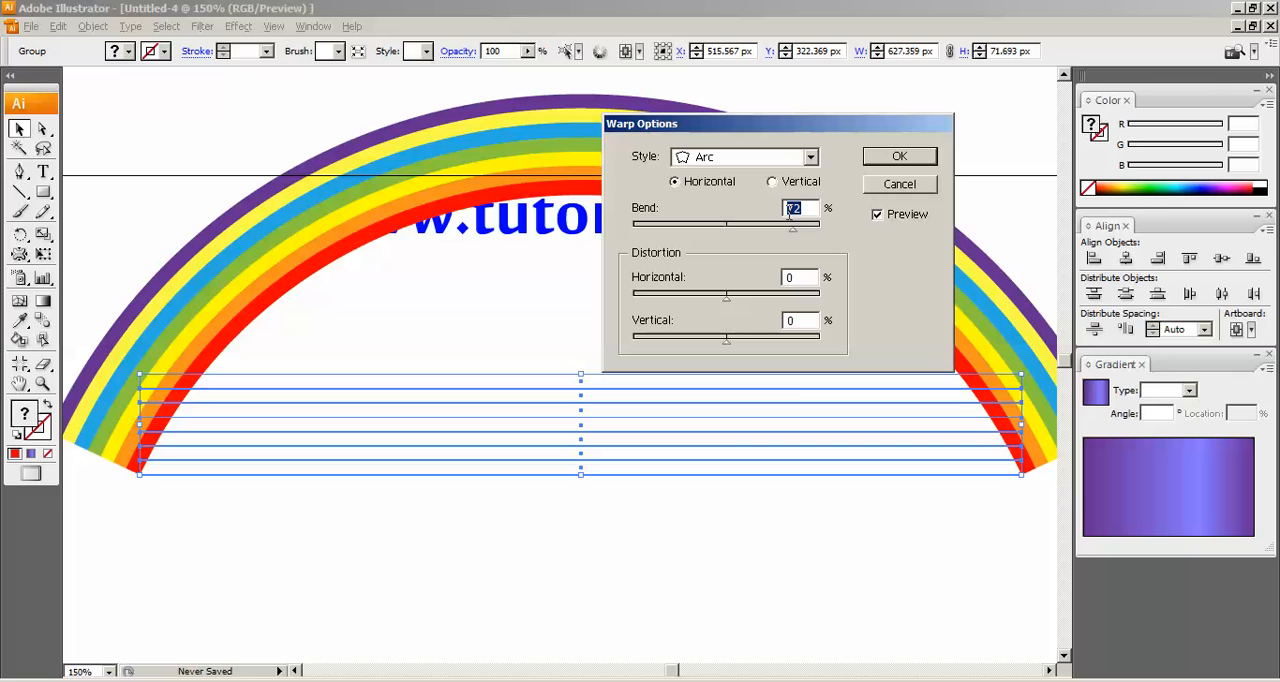
text(70)
click(922, 156)
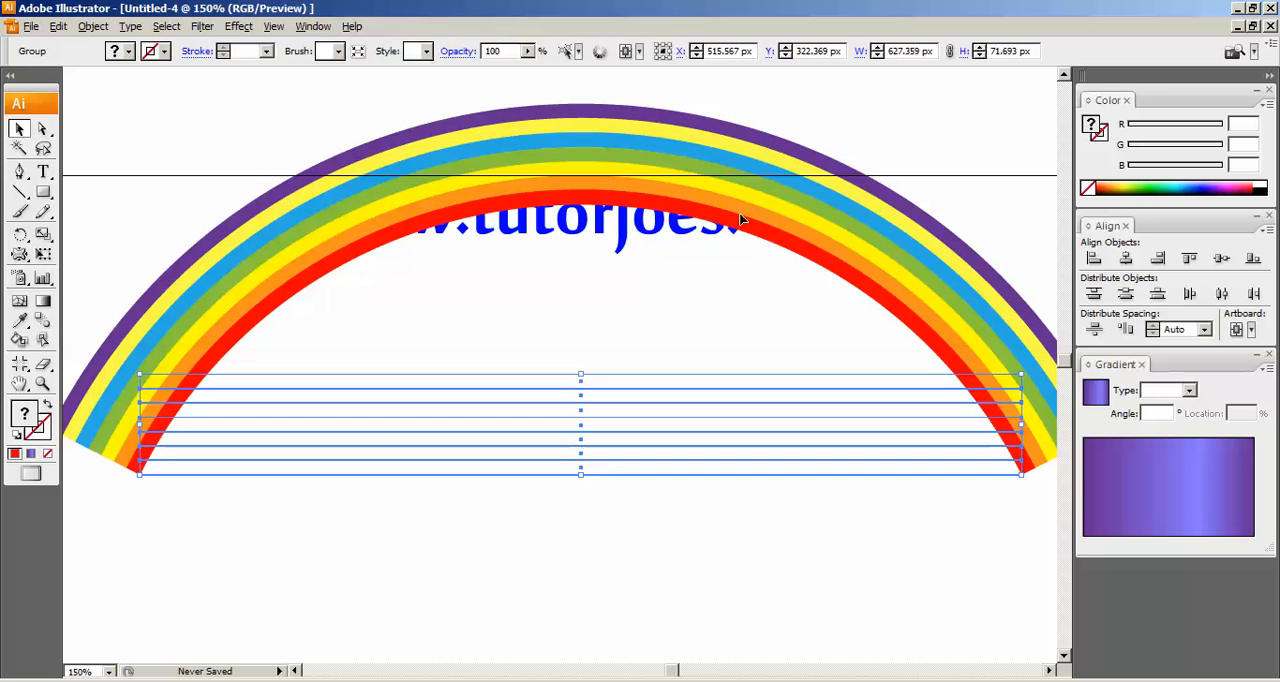
Move the arc-warped group down by about 73 px and expand its appearance into real curved shapes.
drag(741, 218, 738, 320)
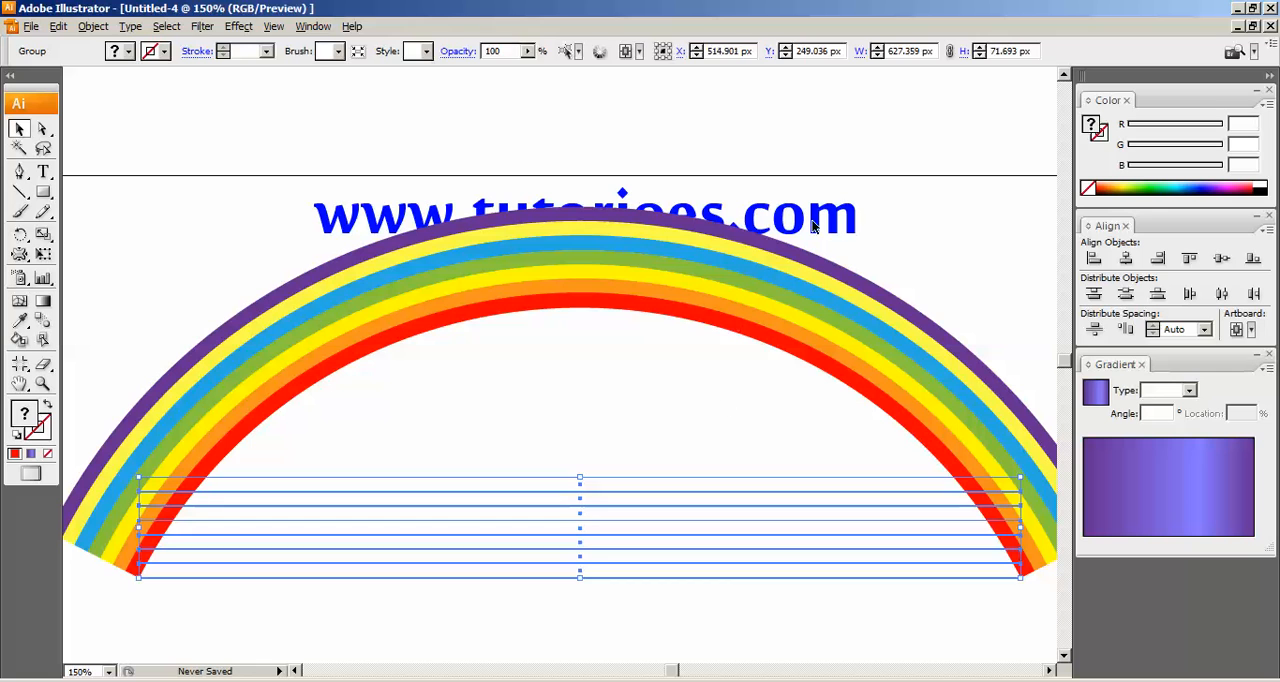
click(743, 527)
click(737, 535)
click(383, 494)
click(93, 26)
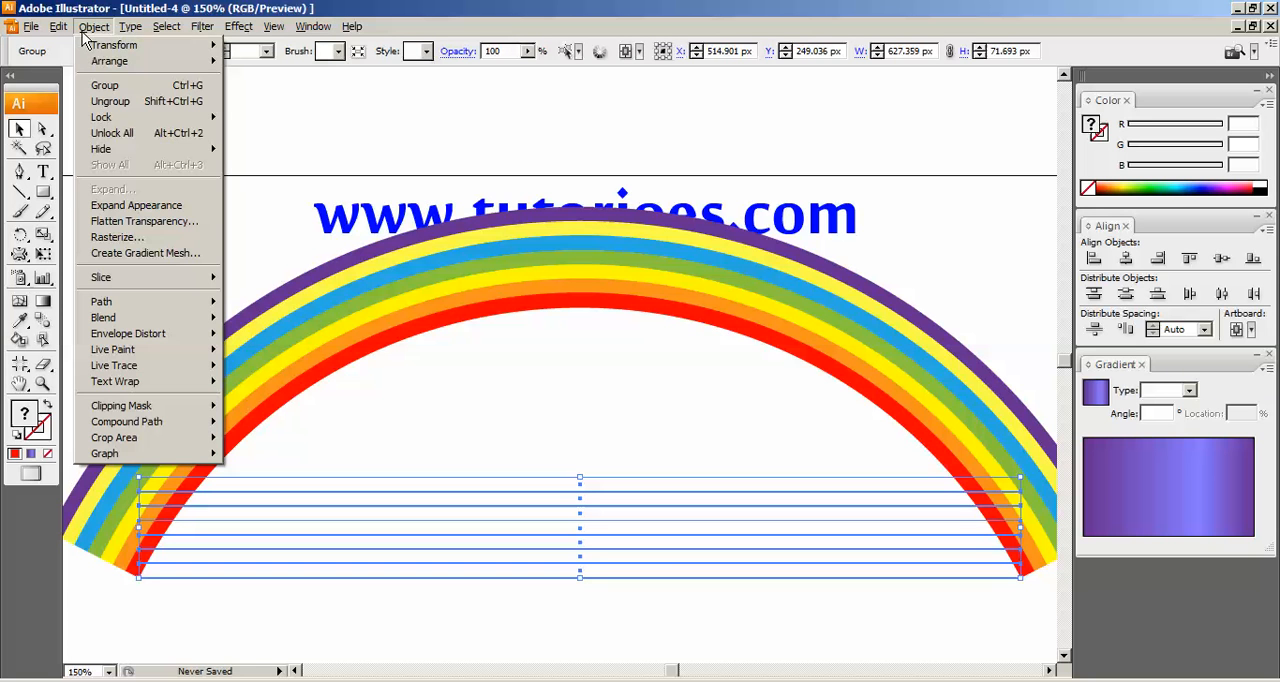
click(147, 205)
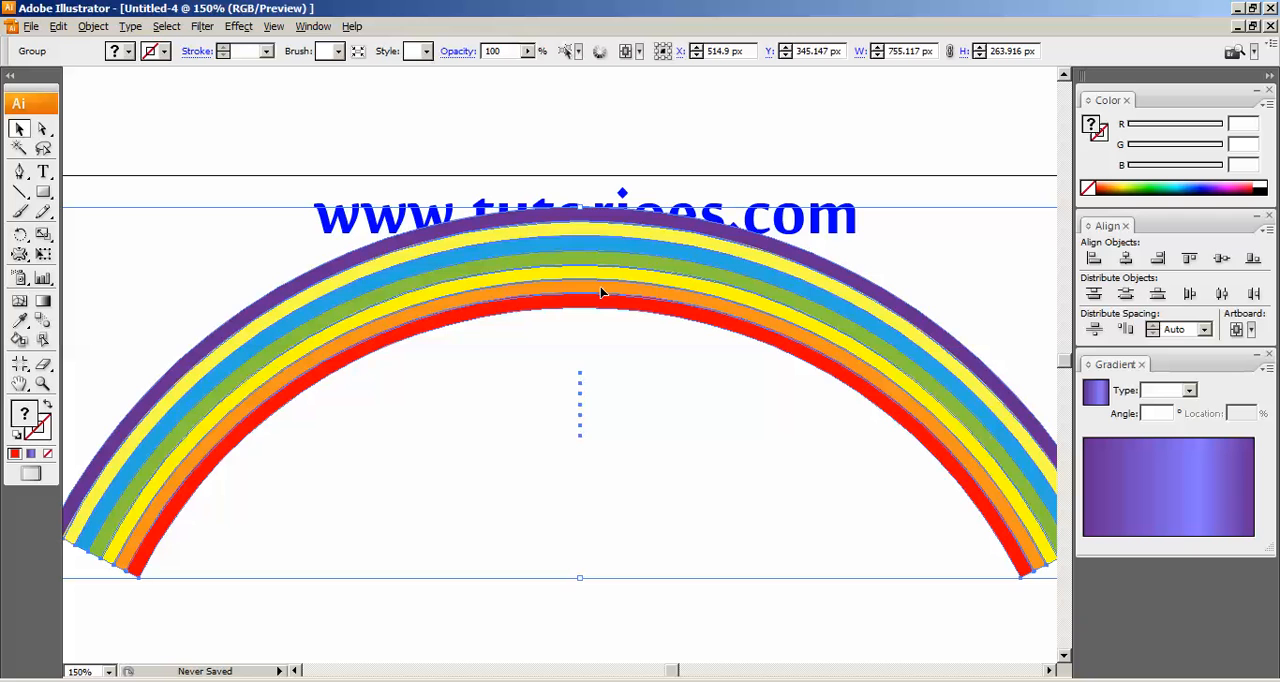
Move the expanded rainbow down clear of the web address text, with the whole artboard in view, and deselect it.
drag(600, 300, 600, 351)
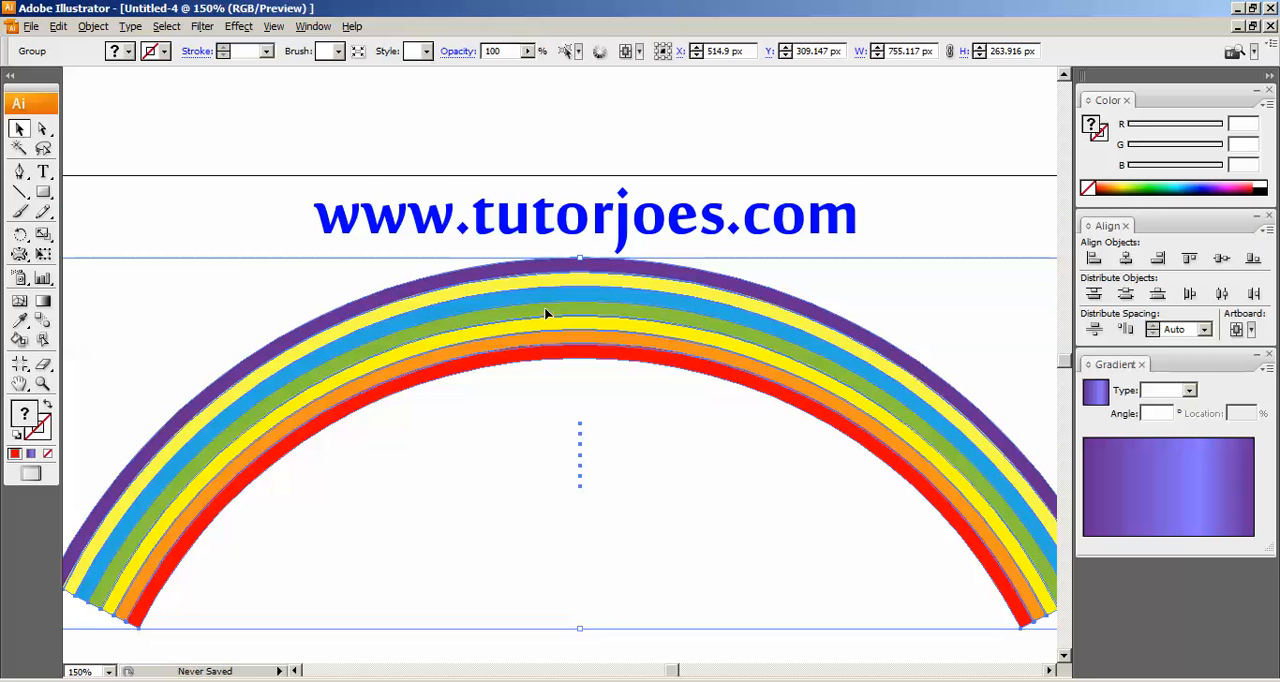
key(ctrl+0)
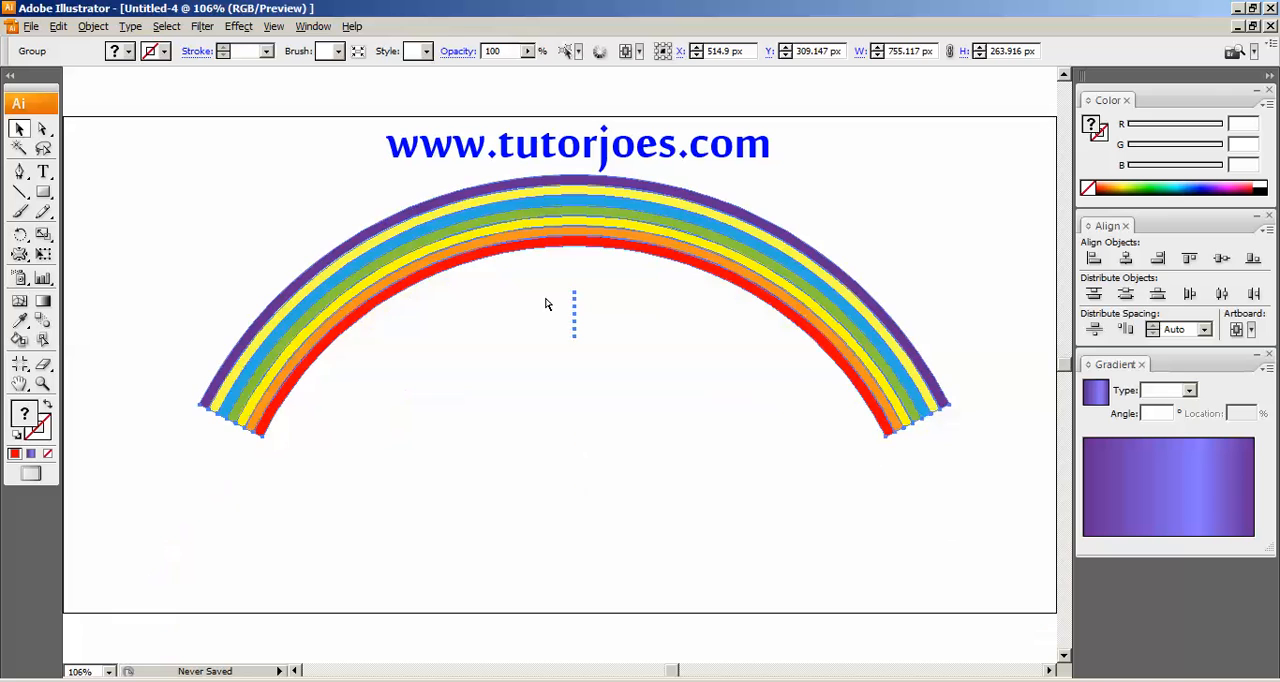
drag(584, 238, 584, 288)
click(777, 217)
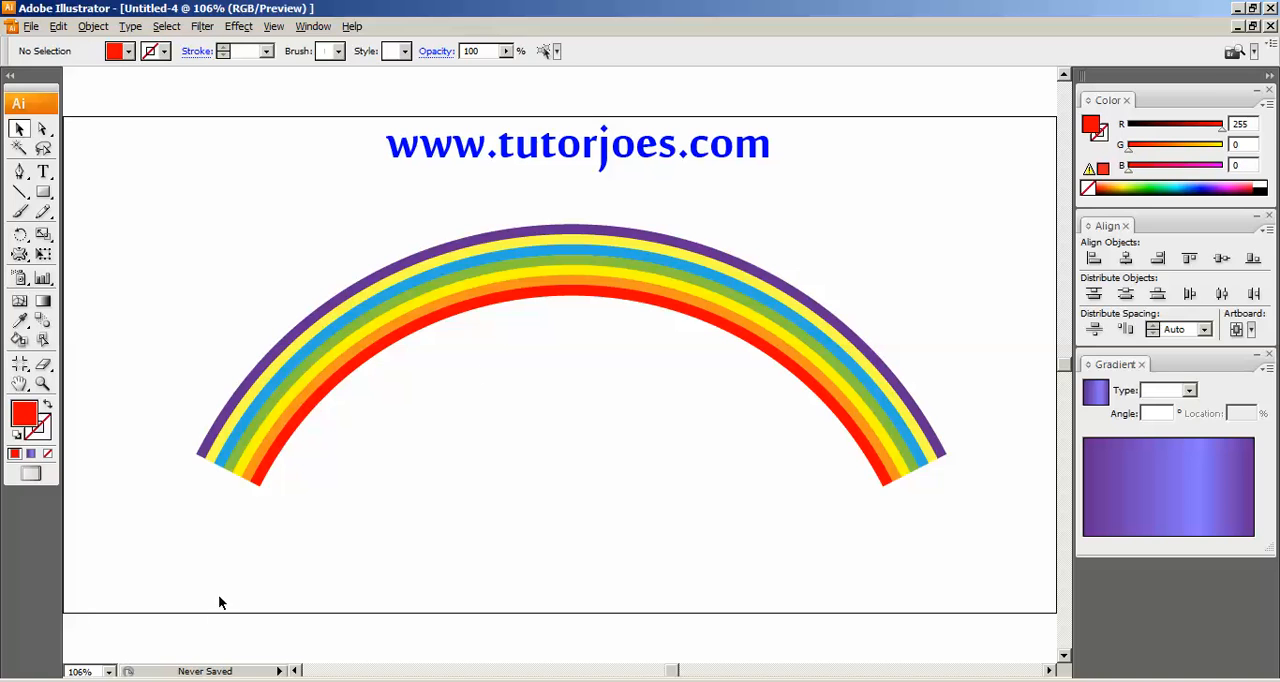
Switch to Firefox to view the Tutor Joes title page and return to Illustrator.
mouse_move(257, 681)
click(257, 635)
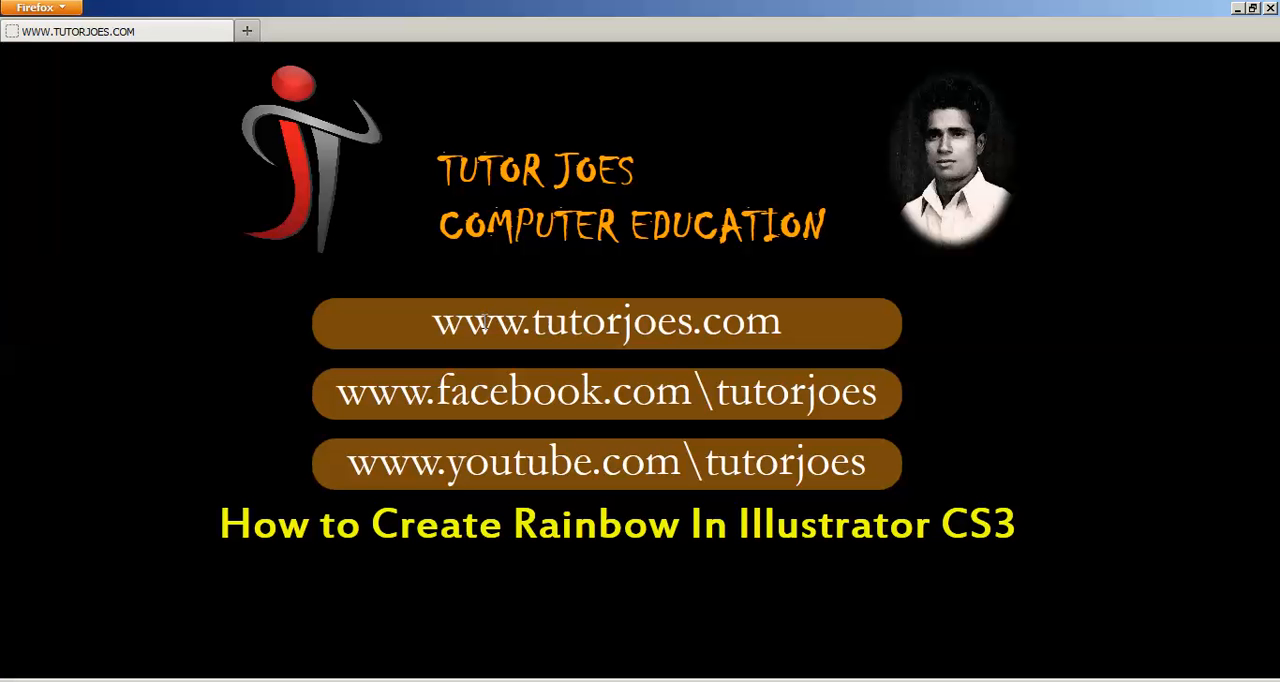
click(466, 681)
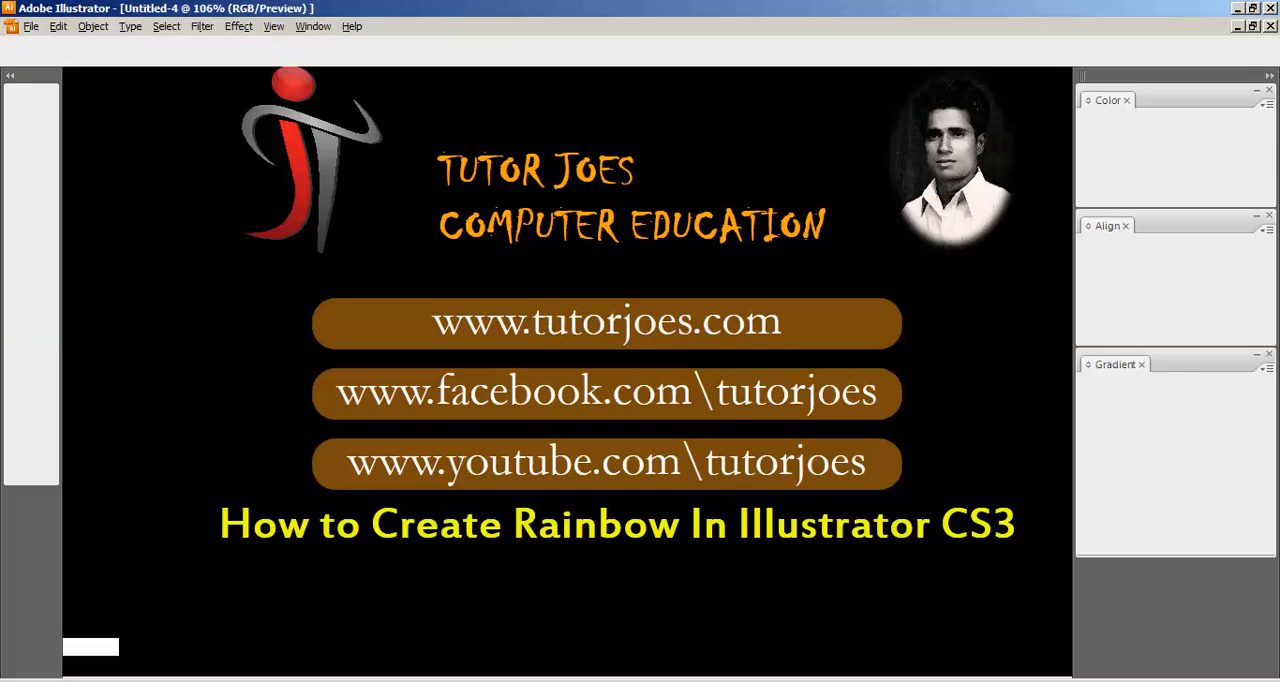